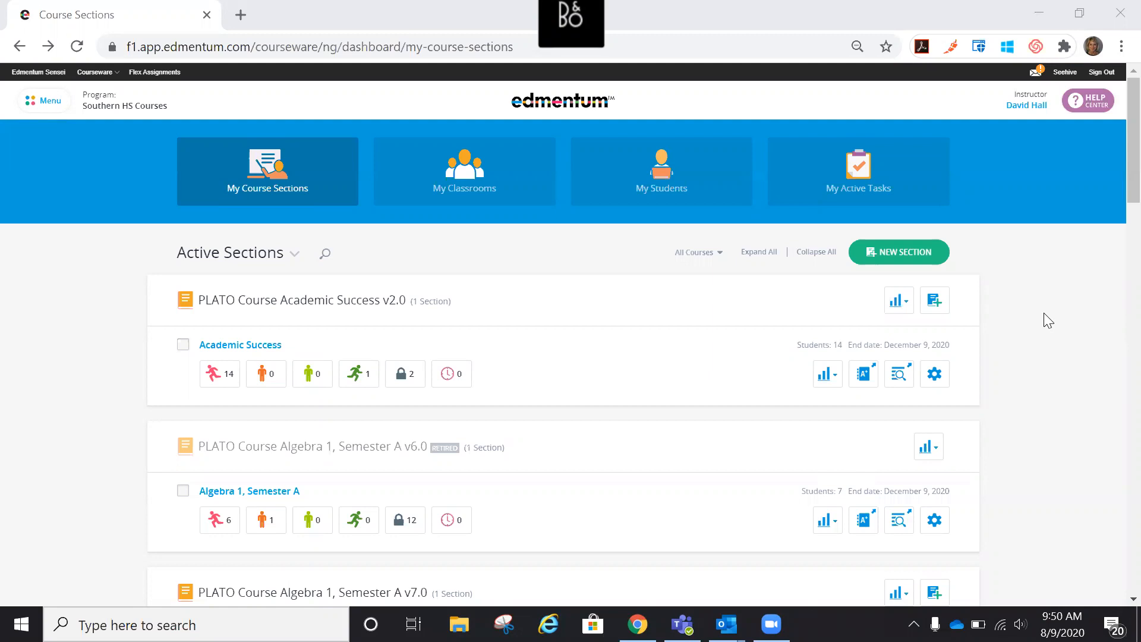
# View the quick report options for the PLATO Course Algebra 1, Semester A v7.0 course and for its section.
pyautogui.scroll(-2, 1048, 320)
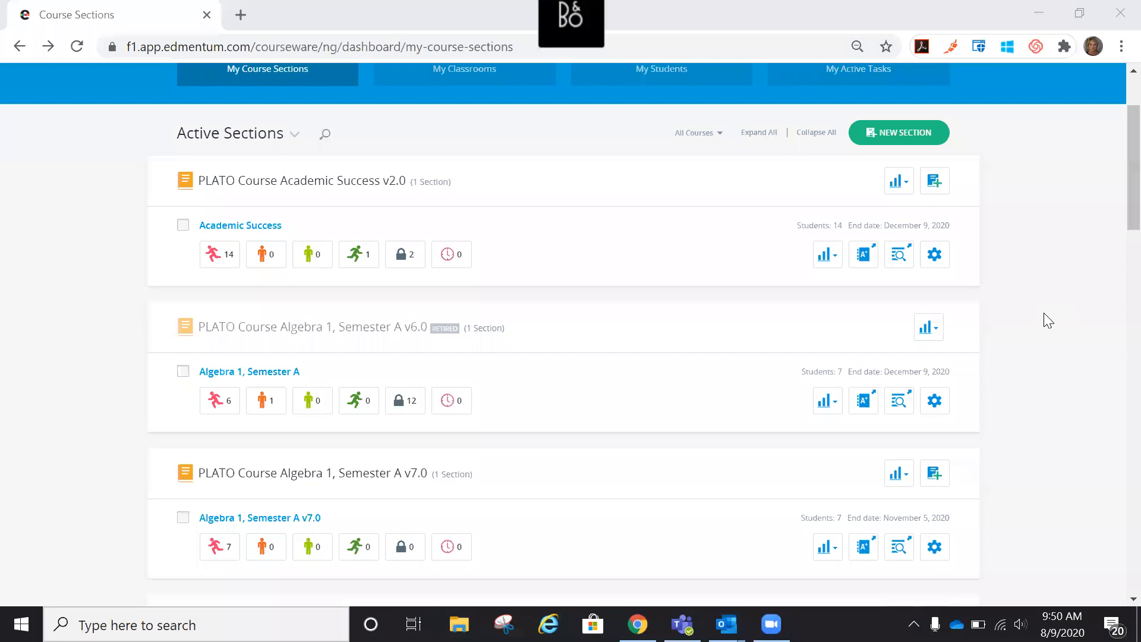
pyautogui.scroll(-2, 1048, 320)
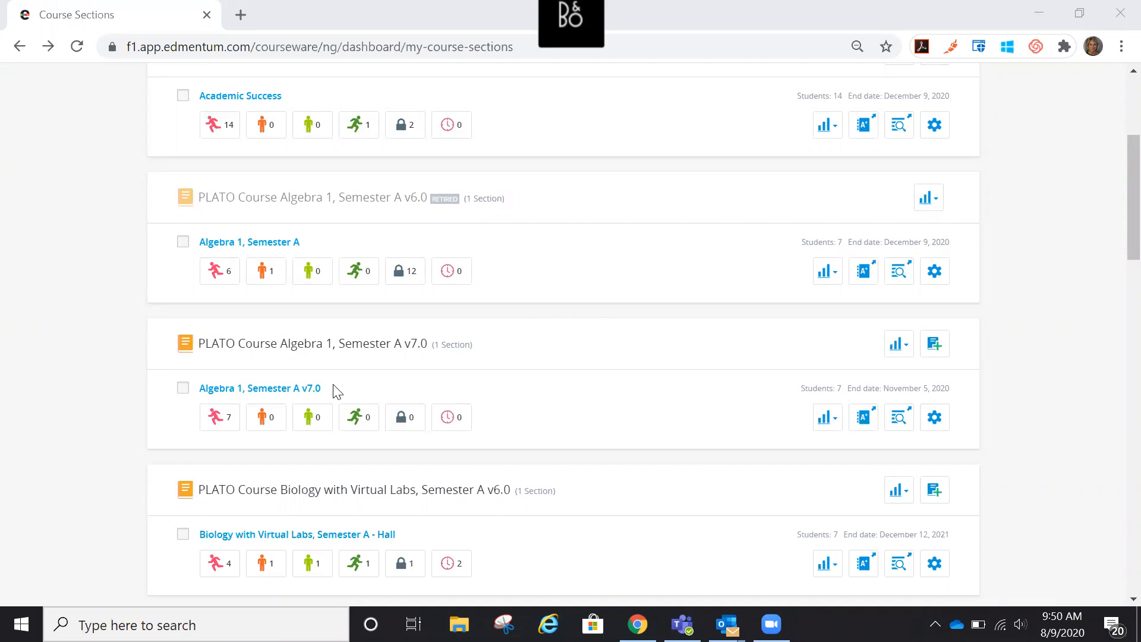
pyautogui.click(896, 345)
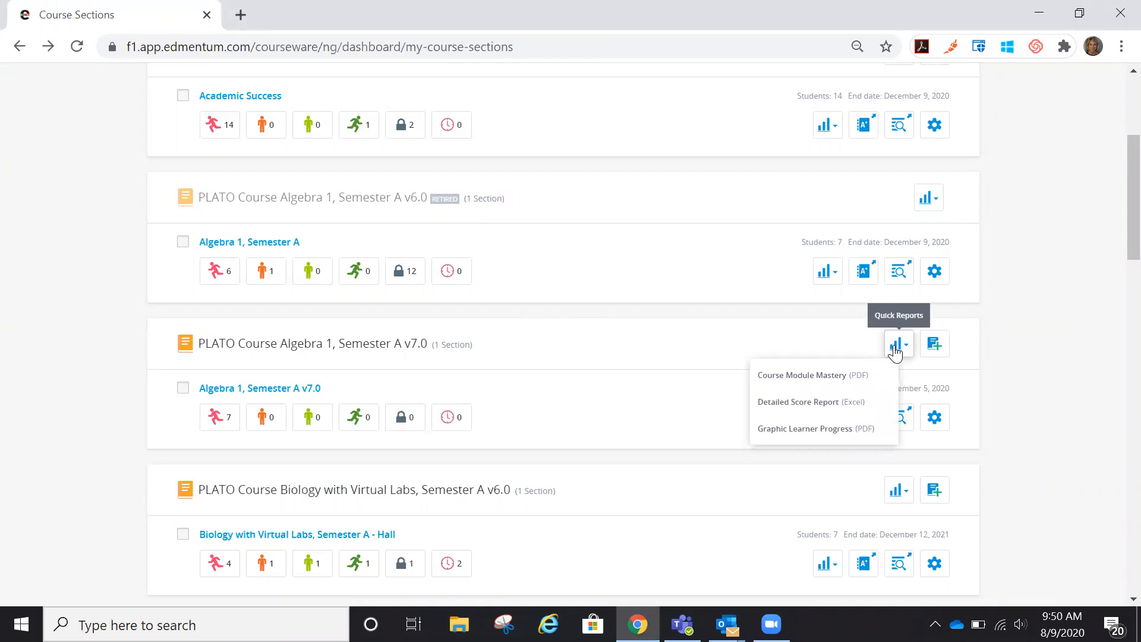
pyautogui.click(698, 338)
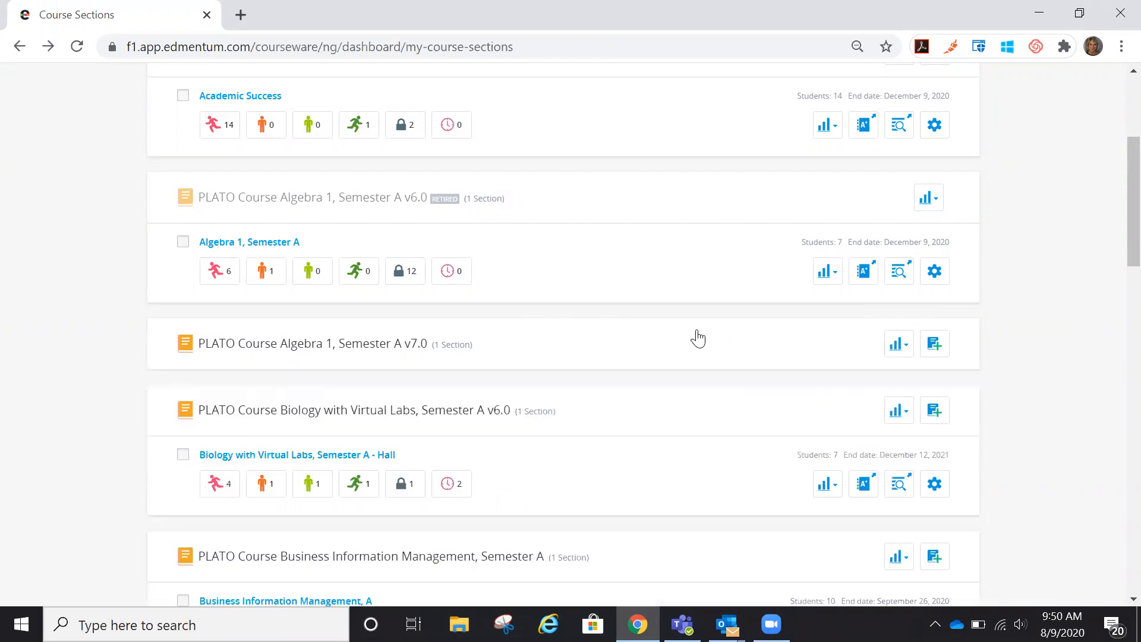
pyautogui.click(456, 354)
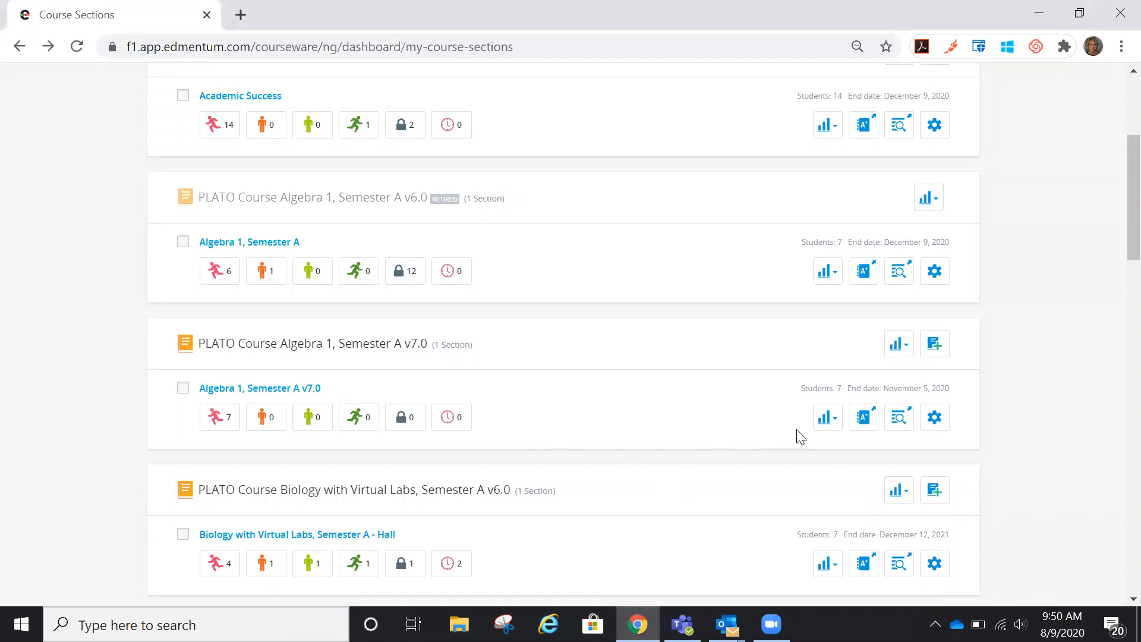
pyautogui.click(827, 419)
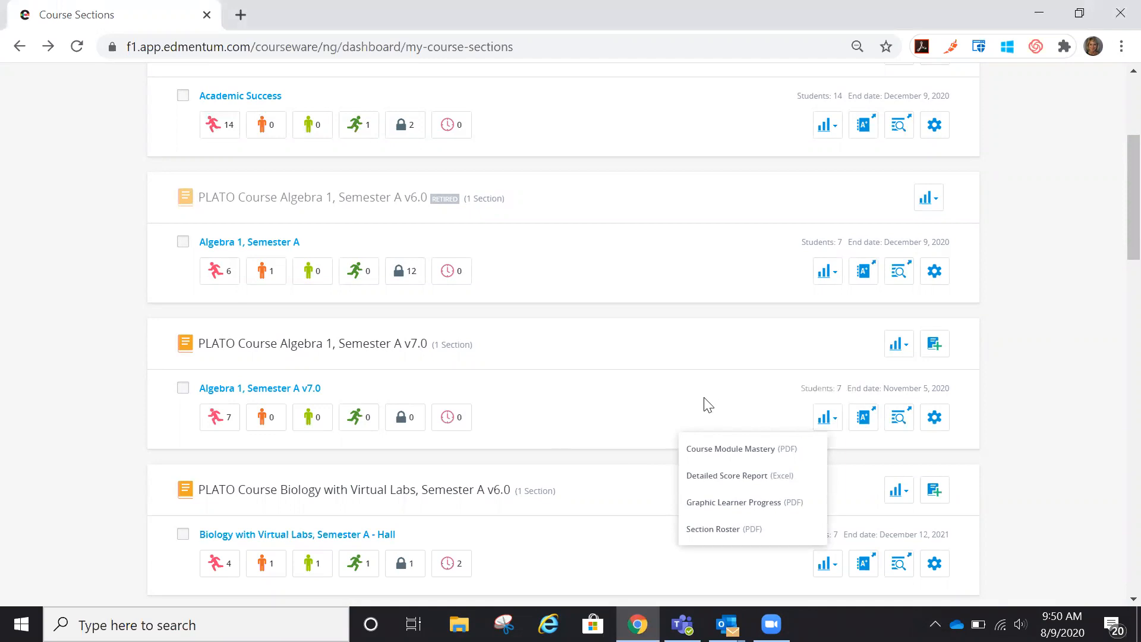
pyautogui.click(650, 359)
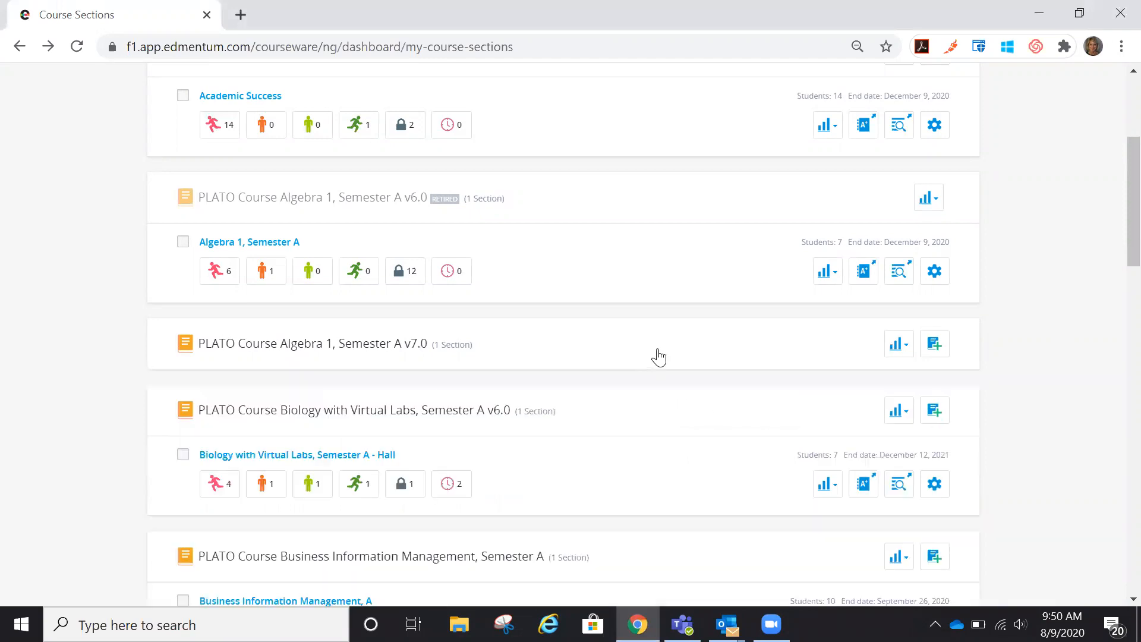
pyautogui.click(658, 357)
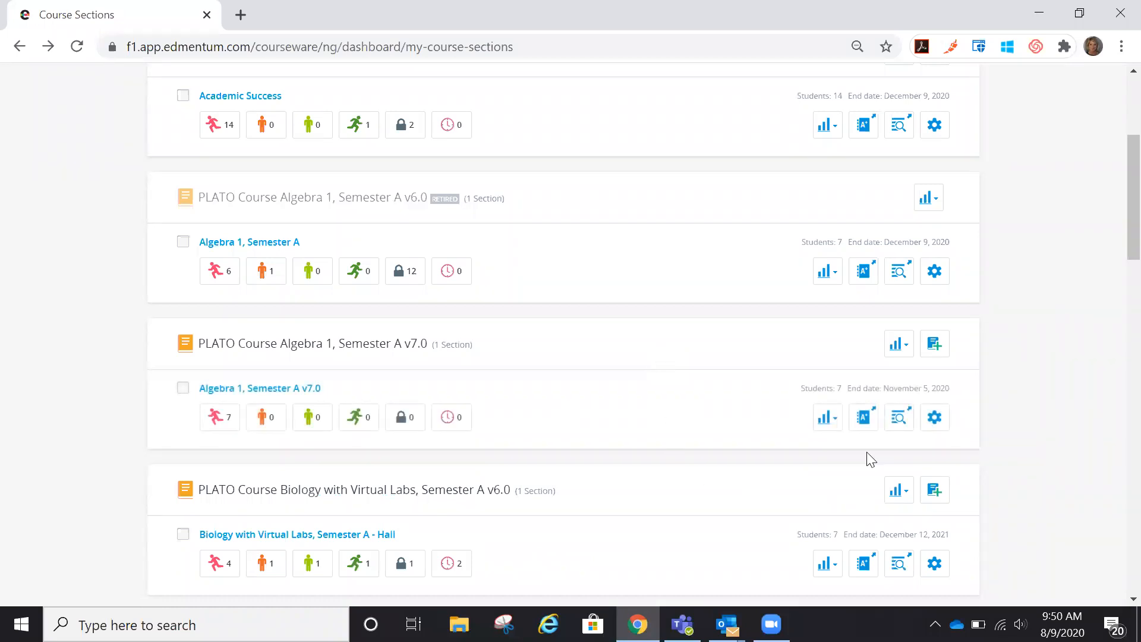
# Open the Algebra 1, Semester A v7.0 gradebook and view the report options for the whole section and for the first student.
pyautogui.click(864, 416)
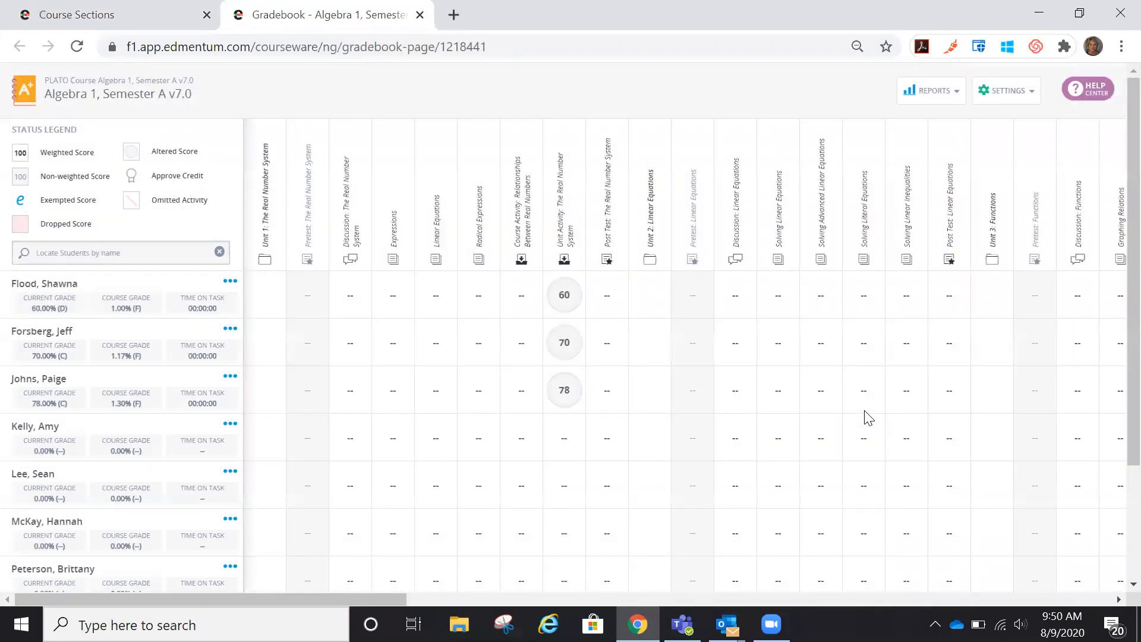
pyautogui.click(927, 95)
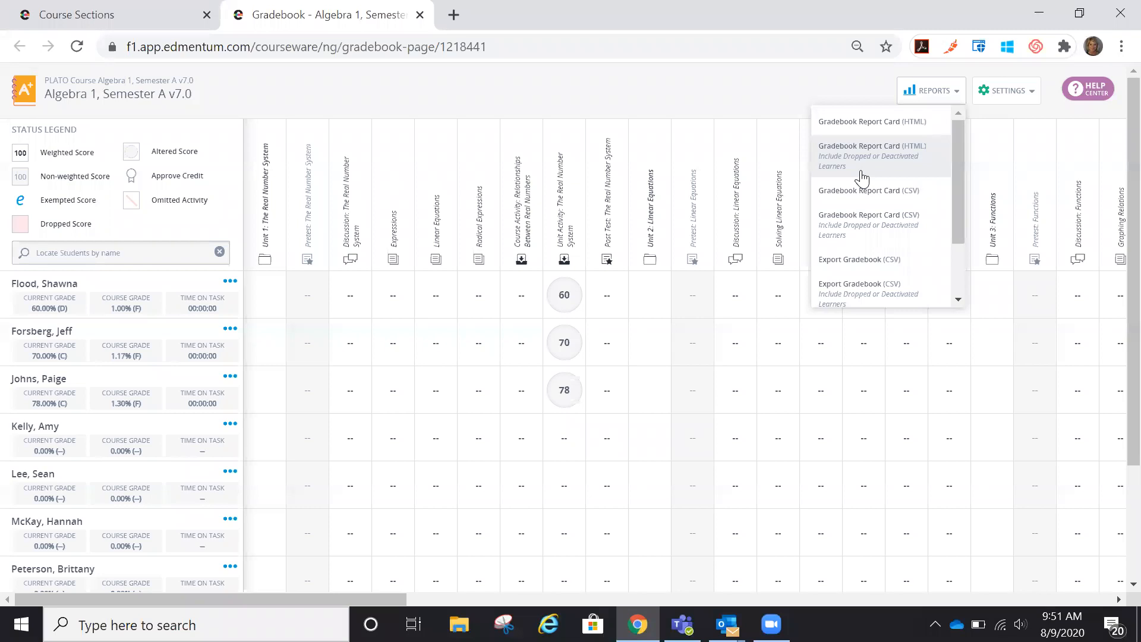
pyautogui.click(828, 77)
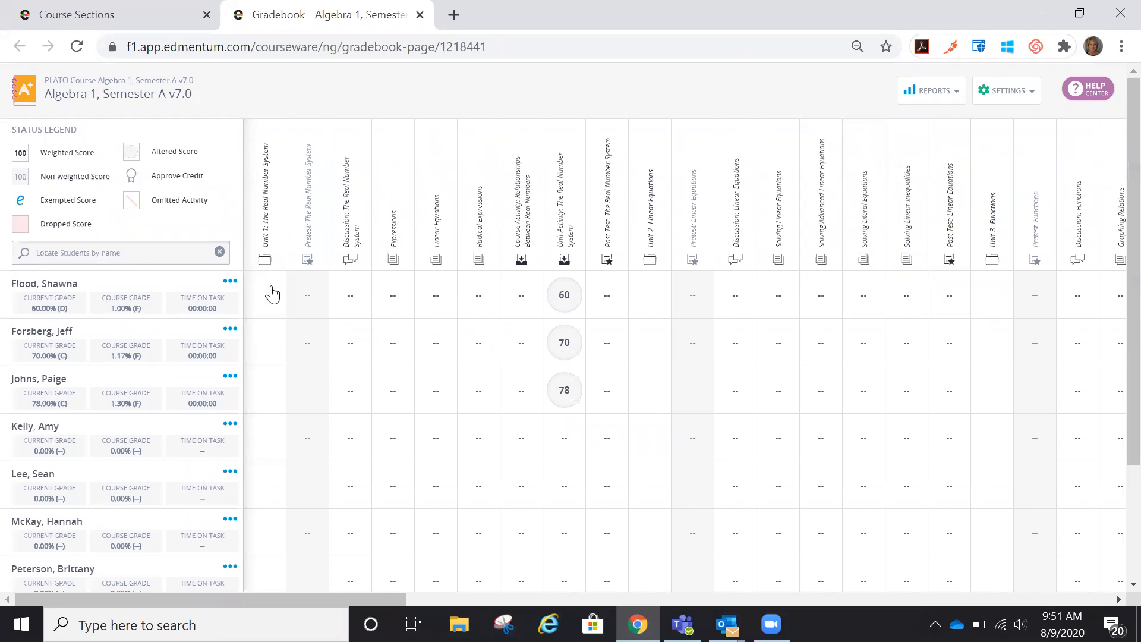
pyautogui.click(229, 282)
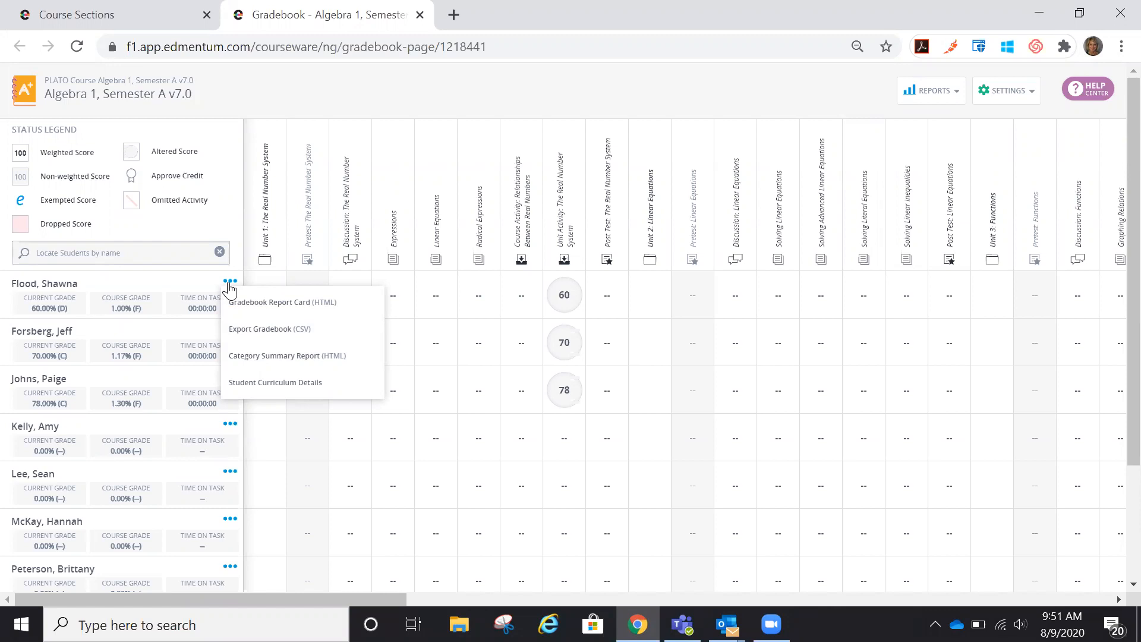
pyautogui.click(438, 95)
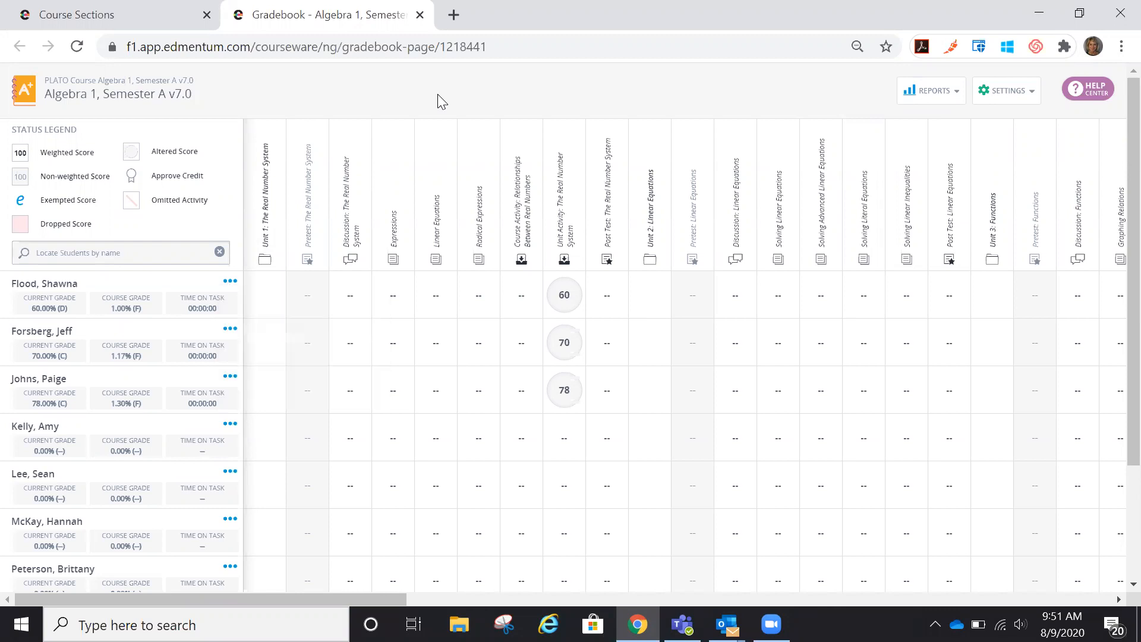
# Return to the course sections dashboard, view the Classic Reports list, and close it.
pyautogui.click(142, 15)
pyautogui.scroll(5, 146, 204)
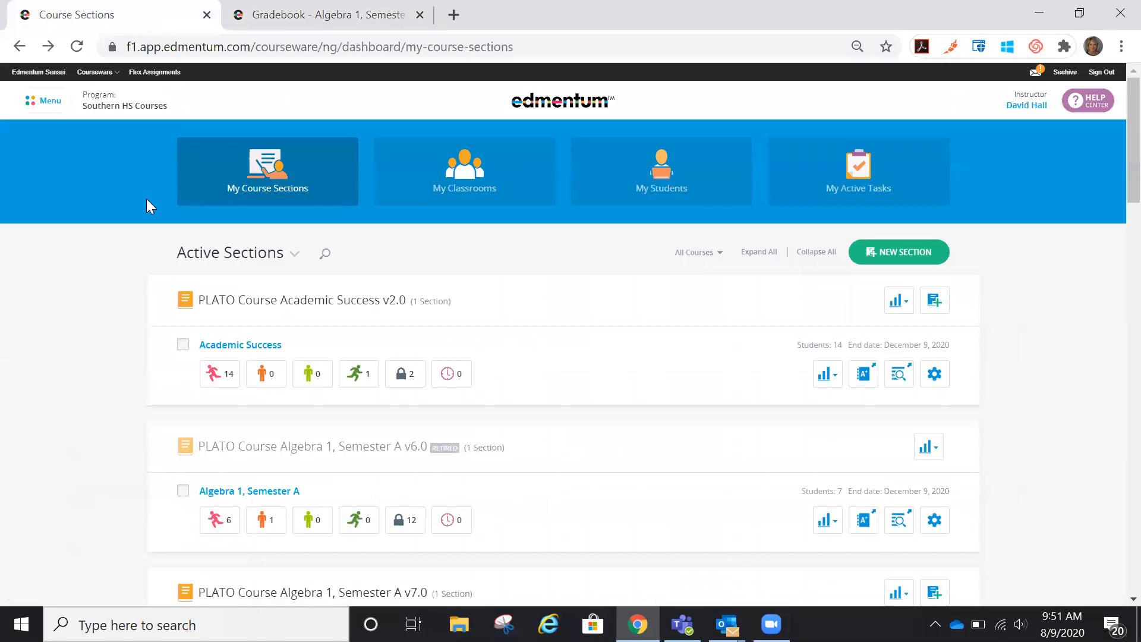
pyautogui.click(53, 107)
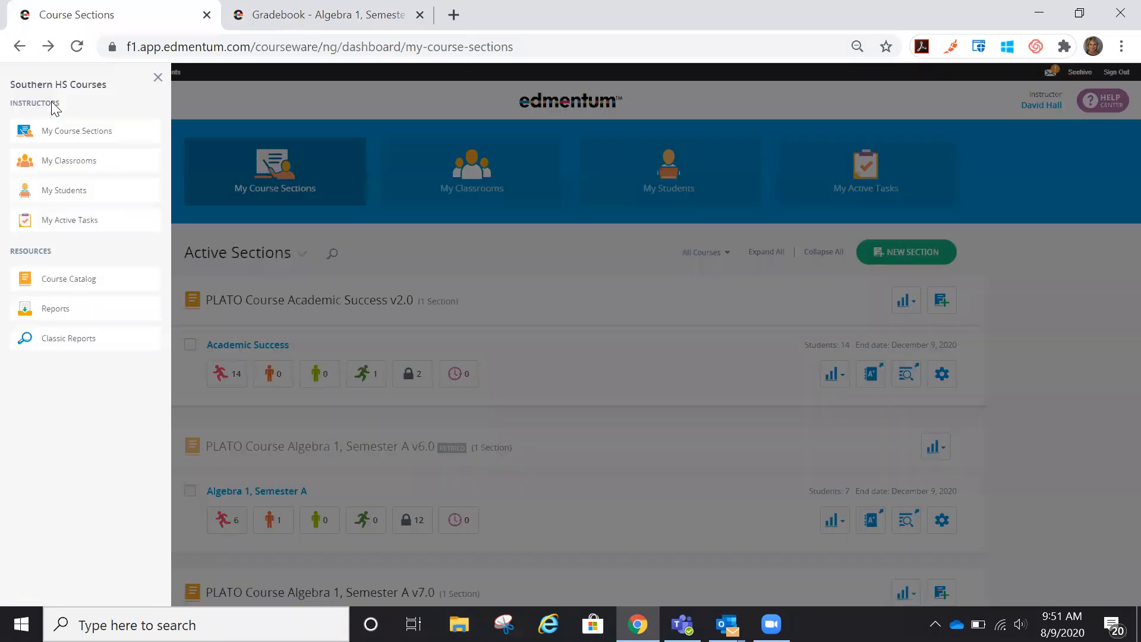
pyautogui.click(69, 338)
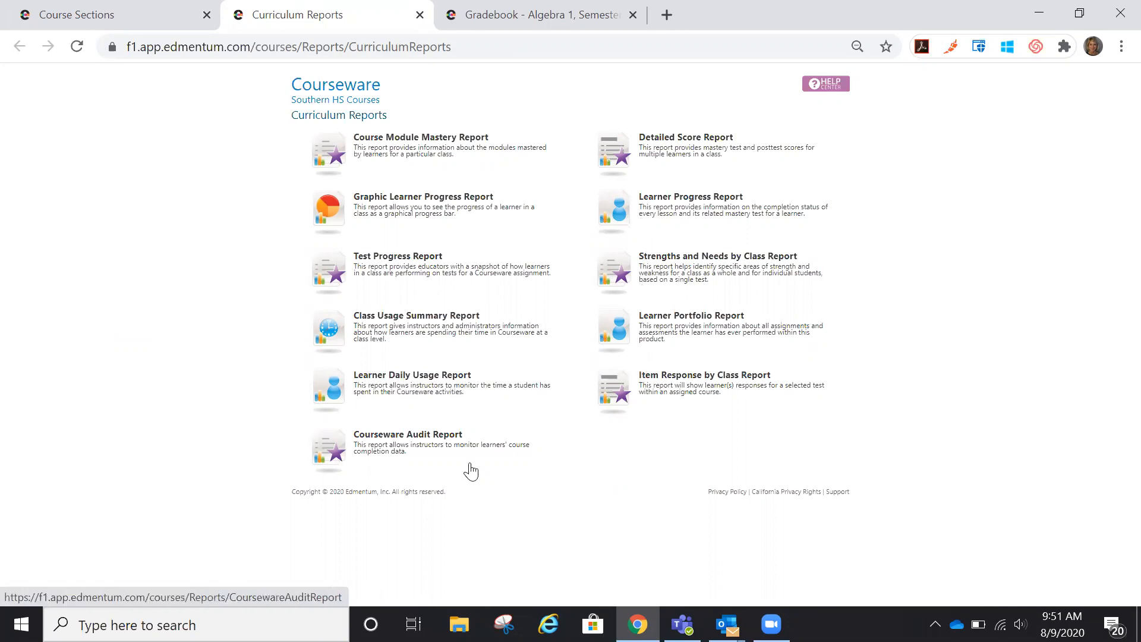
pyautogui.click(419, 15)
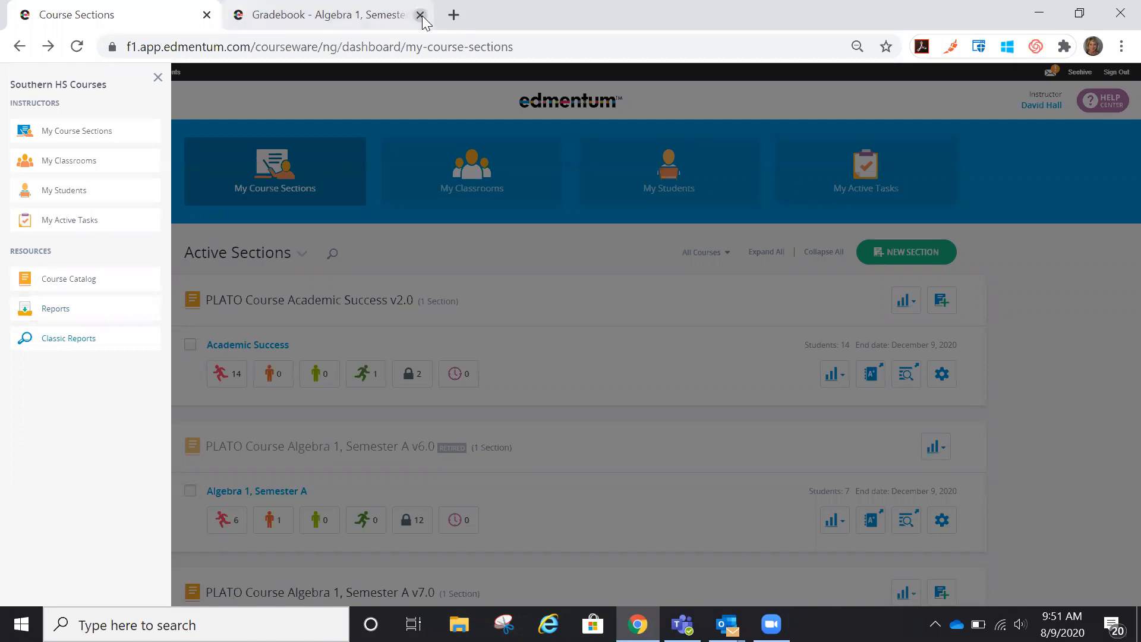
# Create a new Weekly Progress Report named "Weekly Progress Report - Algebra" and continue to enrollment selection.
pyautogui.click(53, 312)
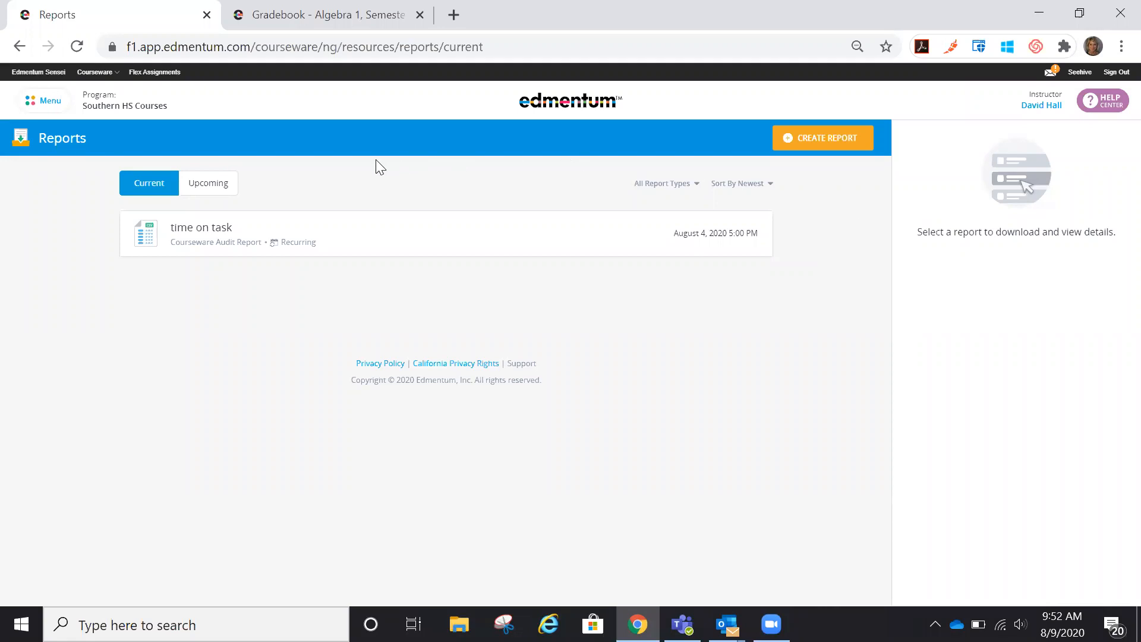
pyautogui.click(823, 138)
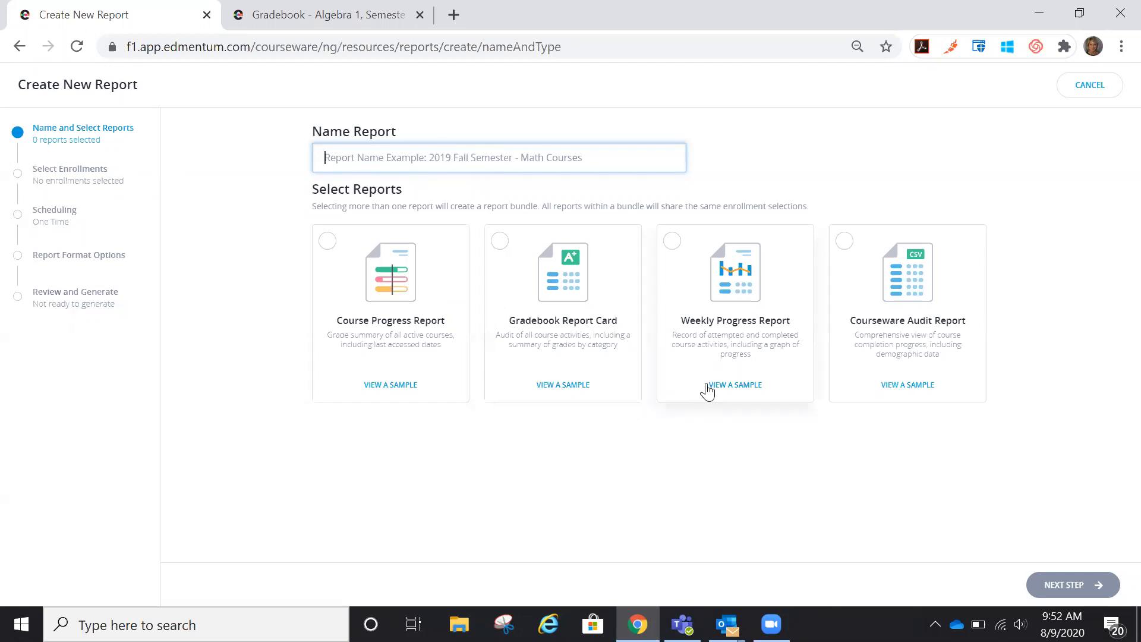
pyautogui.click(670, 245)
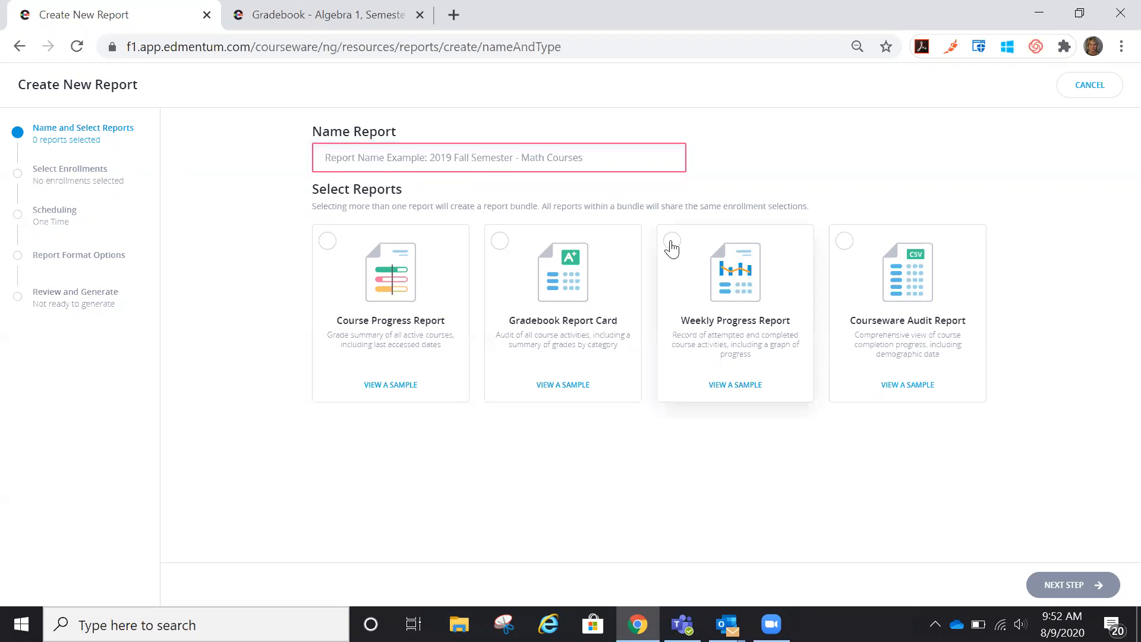
pyautogui.click(430, 164)
pyautogui.write('Wee')
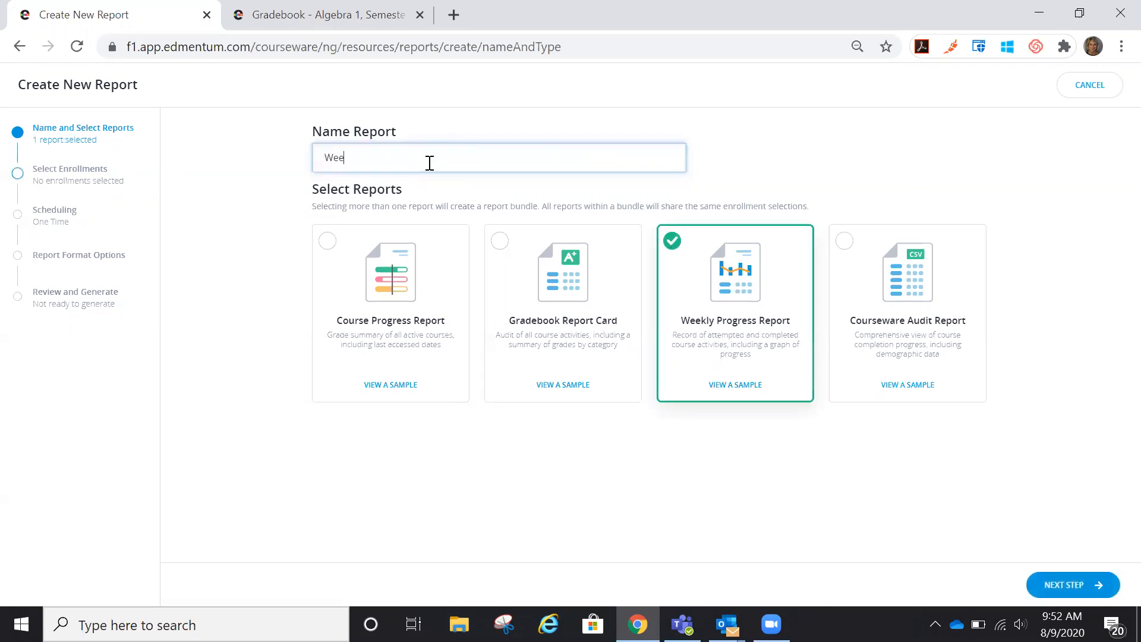
pyautogui.write('kly Progress Report - Algebra')
pyautogui.click(750, 143)
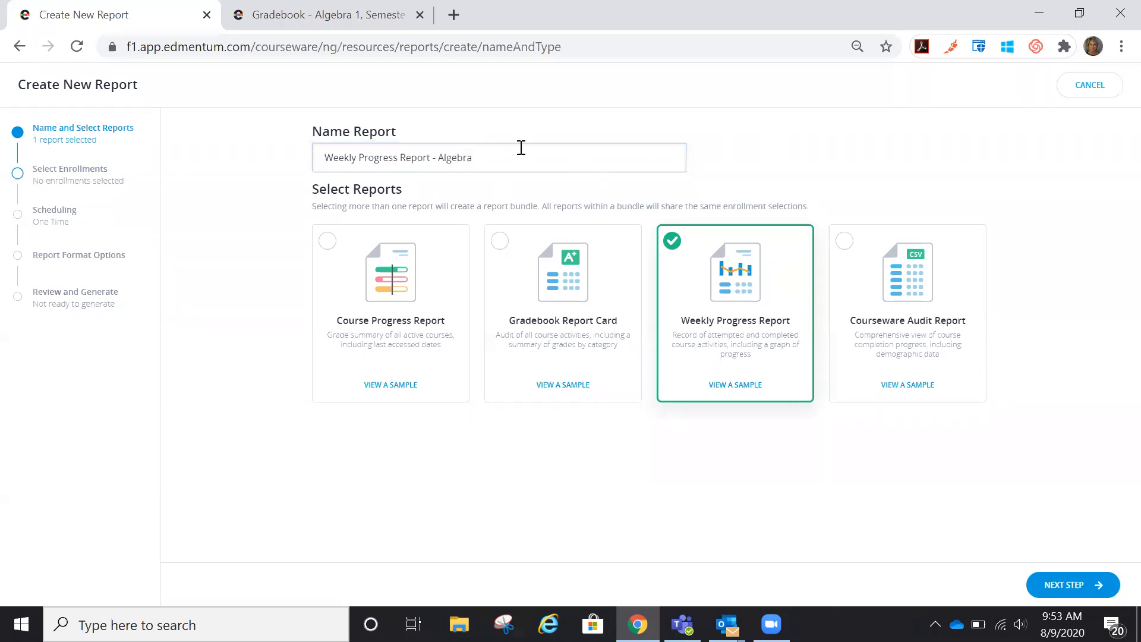
pyautogui.click(1054, 584)
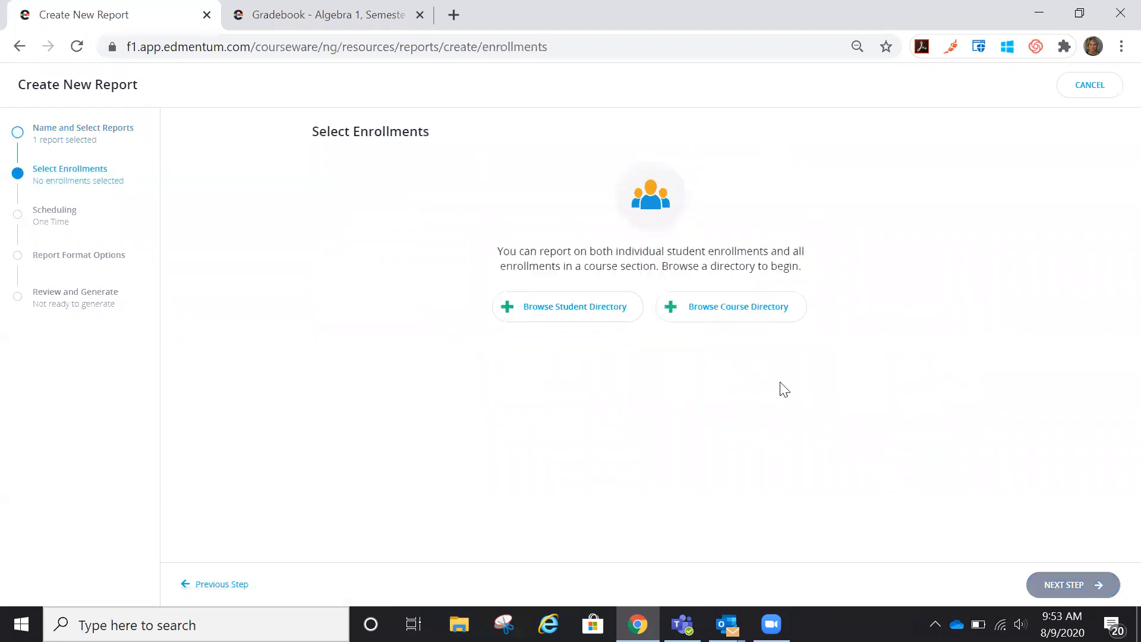
# Add the Algebra 1, Semester A v6.0 and v7.0 course sections to the report's enrollments from the course directory.
pyautogui.click(725, 307)
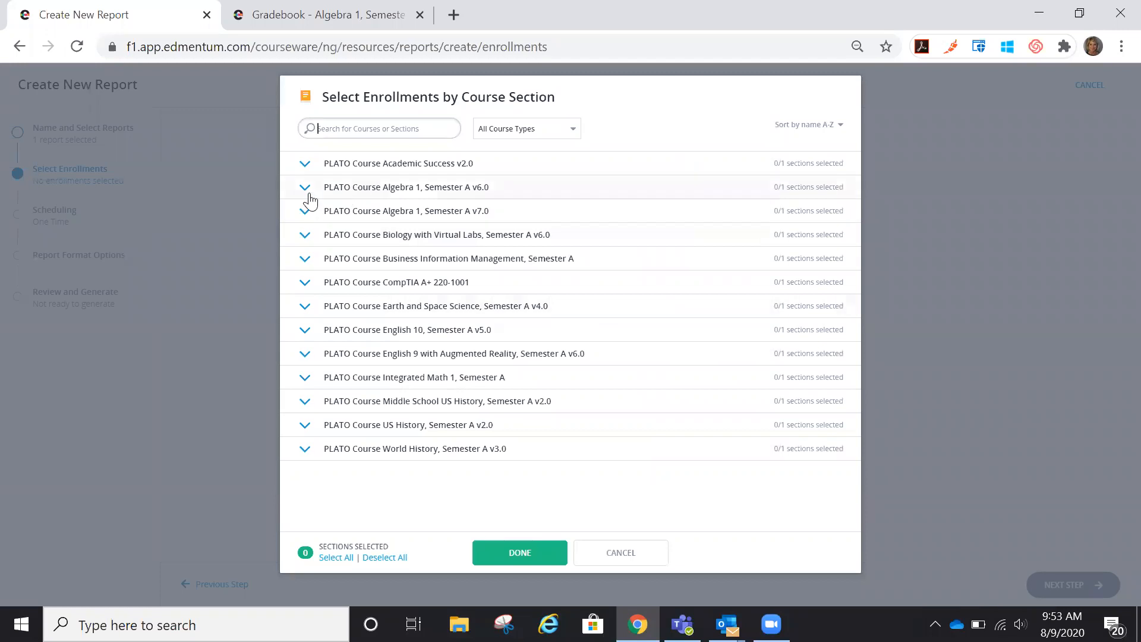
pyautogui.click(305, 189)
pyautogui.click(305, 233)
pyautogui.click(305, 254)
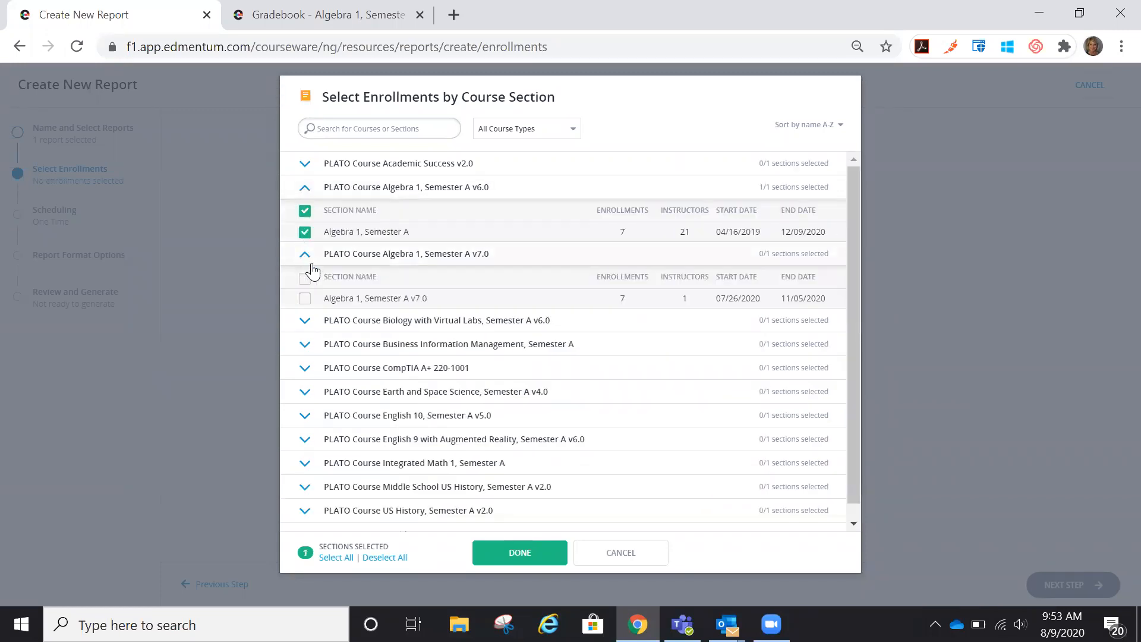
pyautogui.click(305, 298)
pyautogui.click(511, 557)
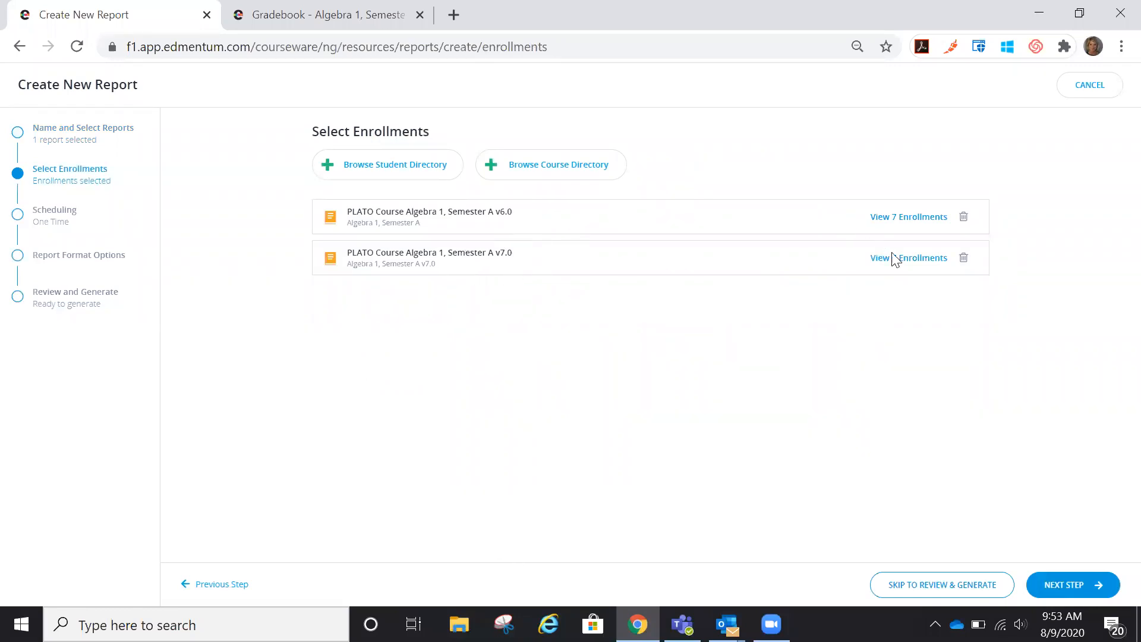
# Add one Grade 10 student's Algebra 1, Semester A v6.0 and v7.0 enrollments to the report from the student directory.
pyautogui.click(386, 171)
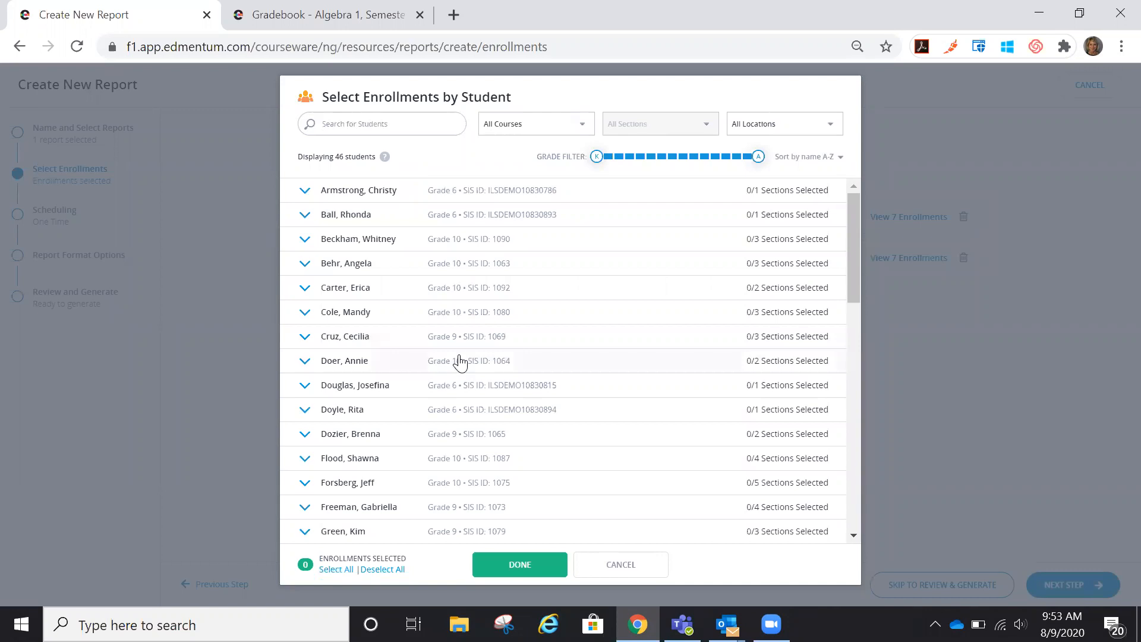
pyautogui.scroll(-5, 458, 361)
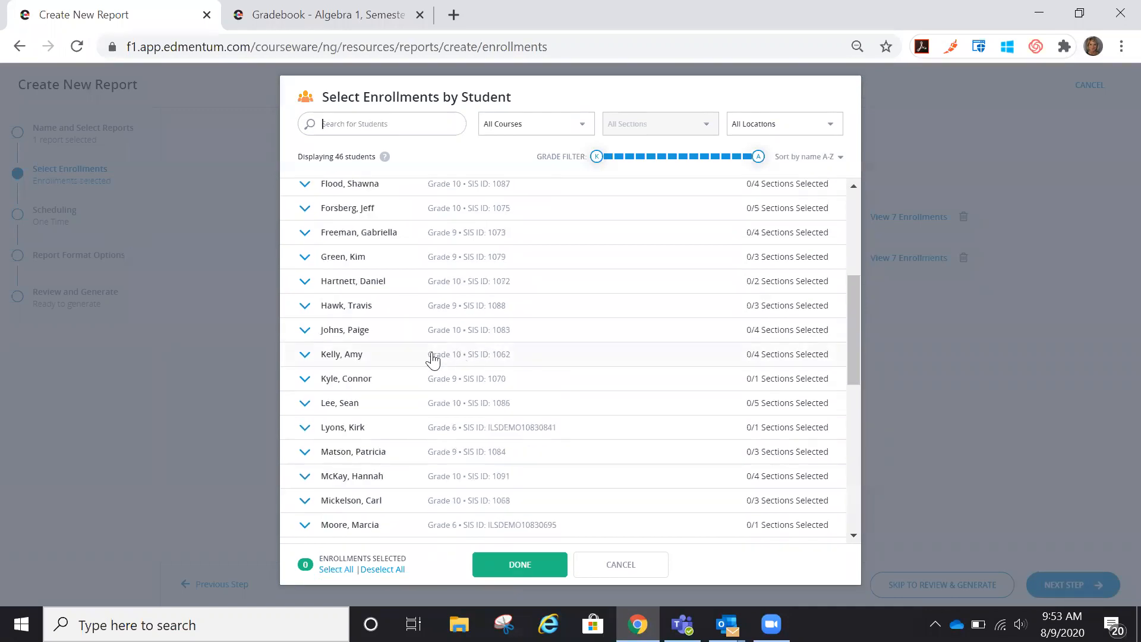
pyautogui.click(305, 355)
pyautogui.click(309, 406)
pyautogui.click(305, 439)
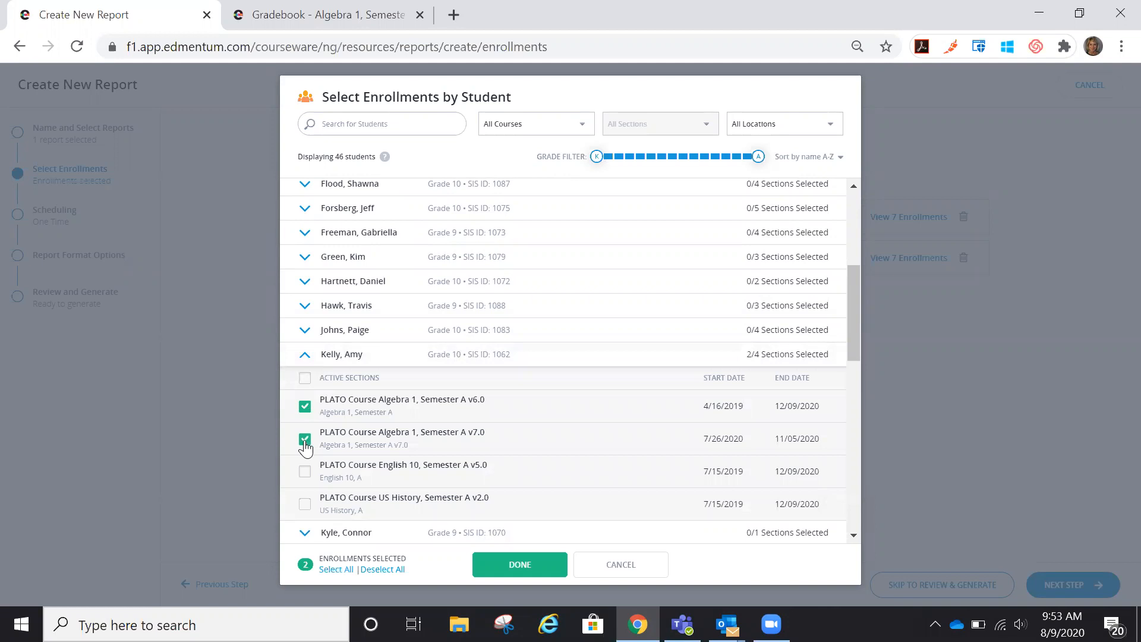
pyautogui.click(501, 564)
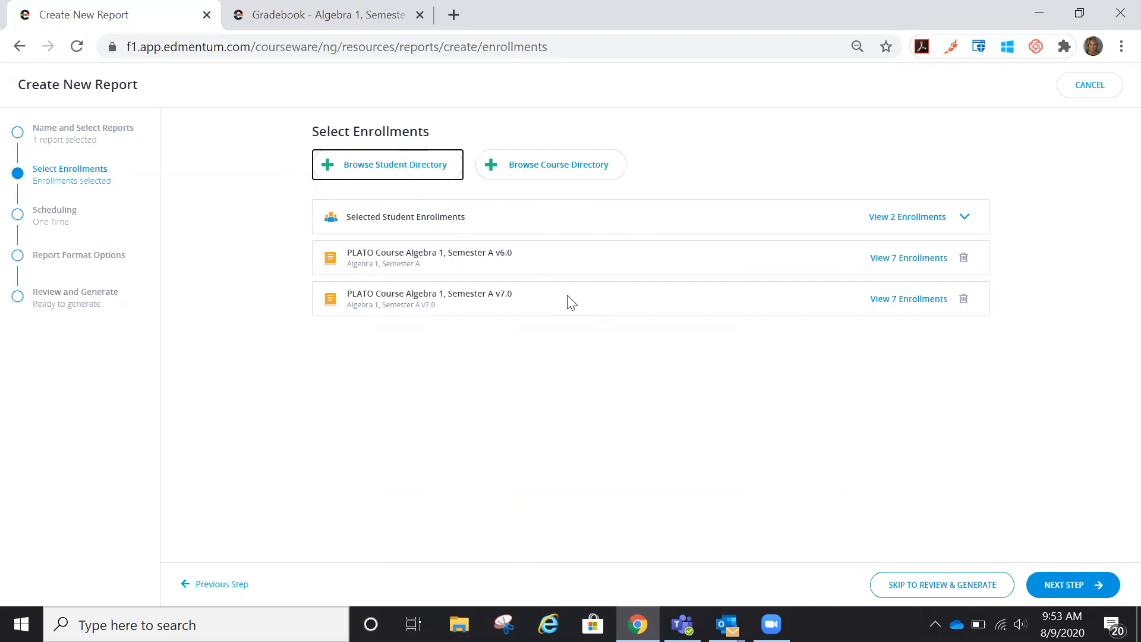
# Schedule the report as recurring weekly, every 1 week on Monday only, at 8:00 am.
pyautogui.click(1063, 587)
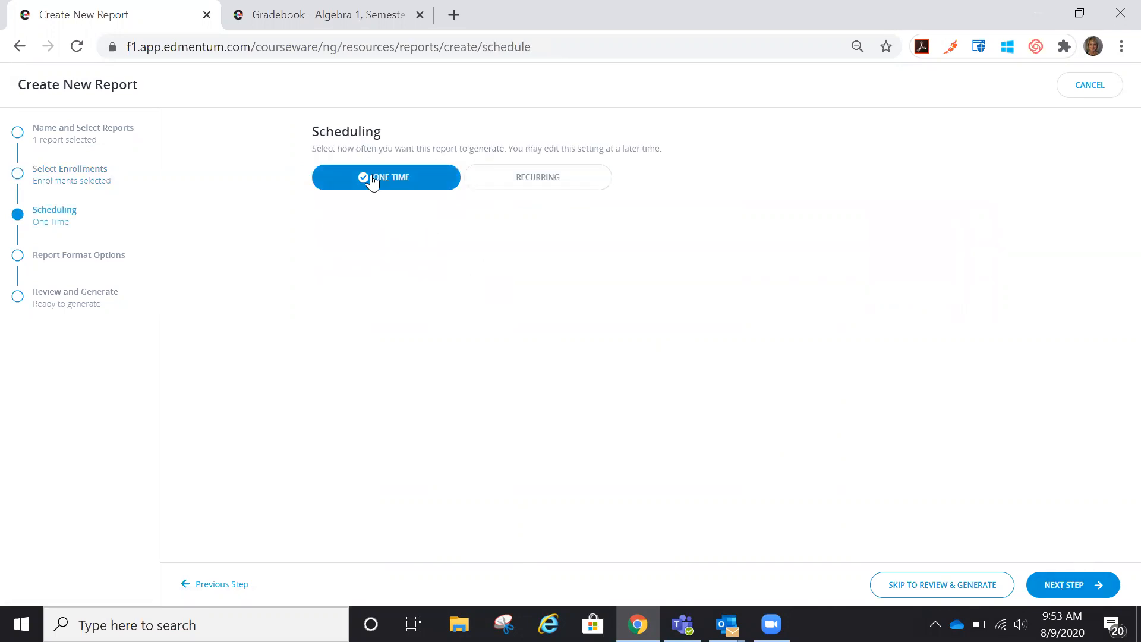
pyautogui.click(551, 181)
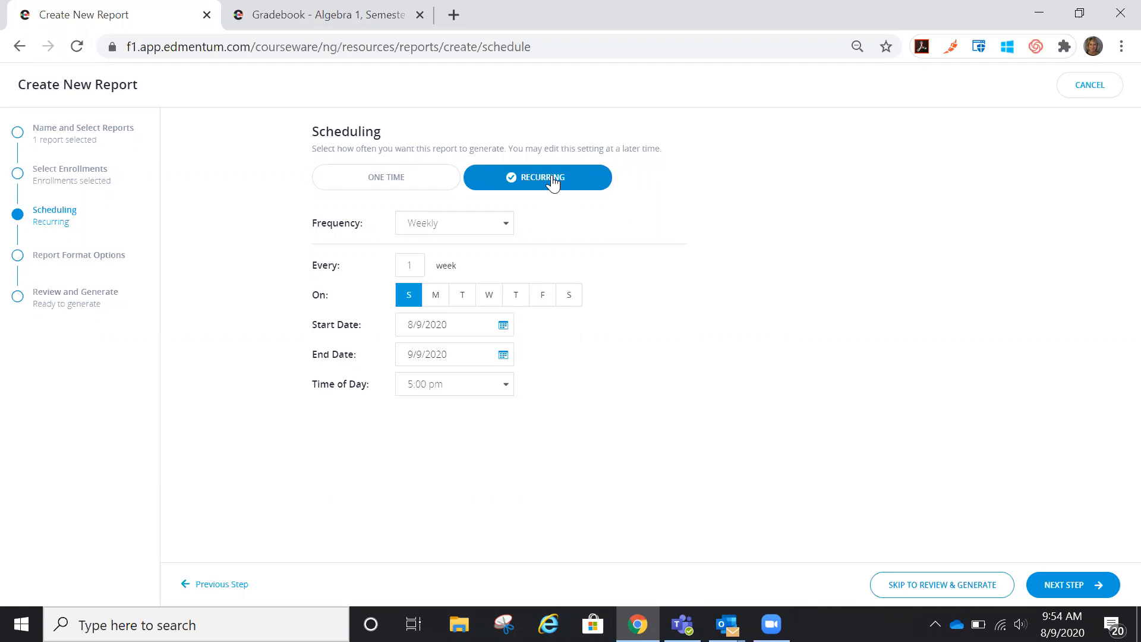
pyautogui.click(502, 223)
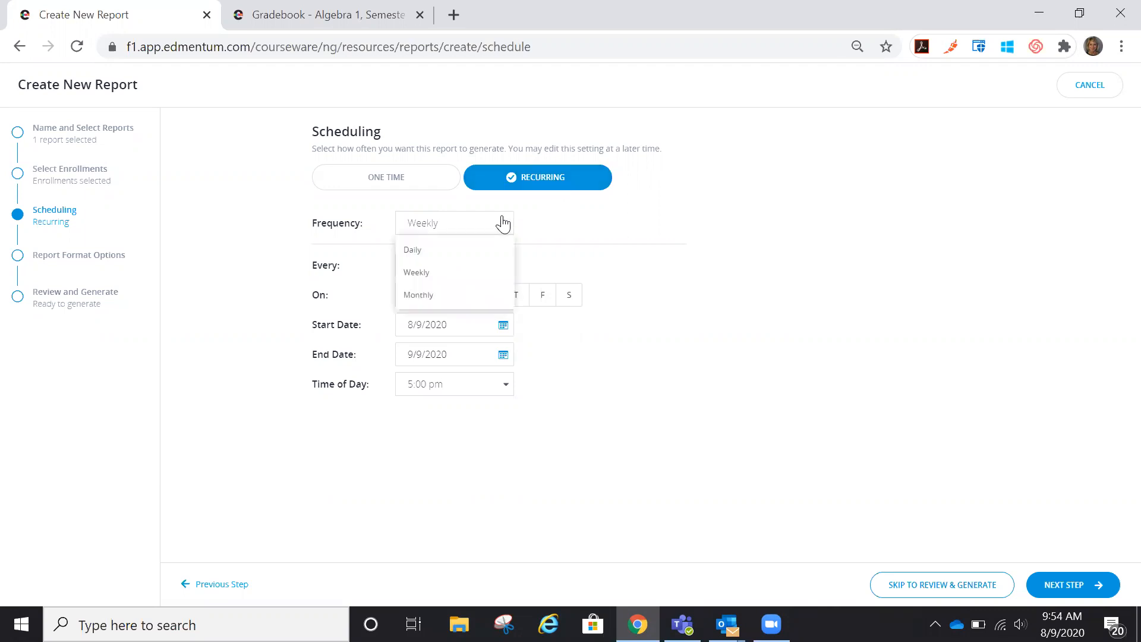
pyautogui.click(626, 226)
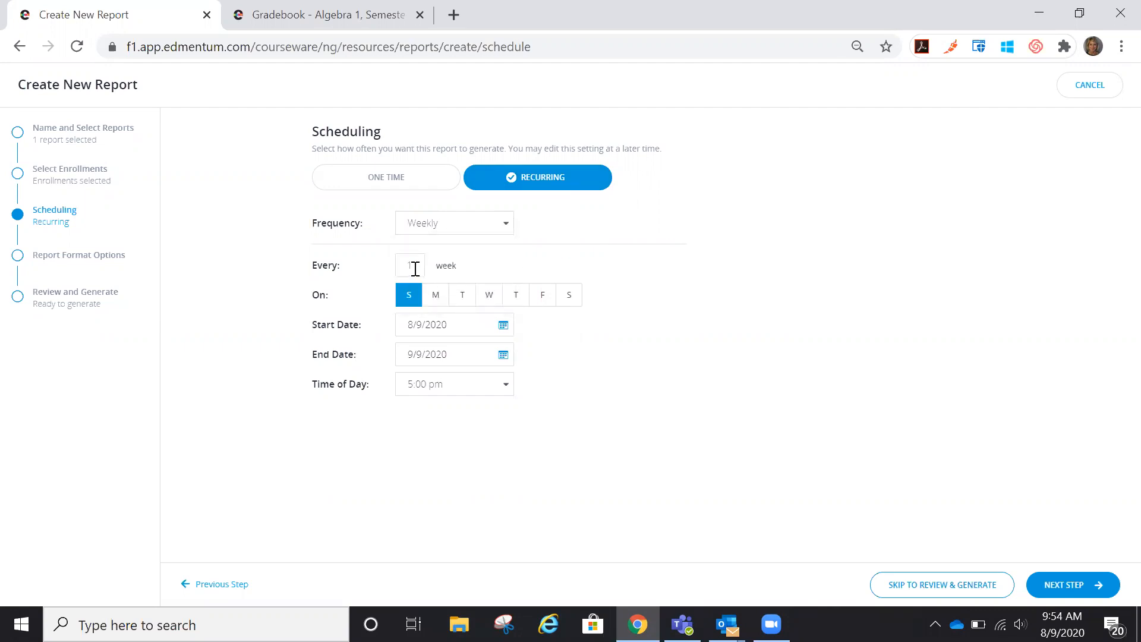
pyautogui.click(435, 299)
pyautogui.click(409, 300)
pyautogui.click(506, 384)
pyautogui.scroll(-4, 479, 475)
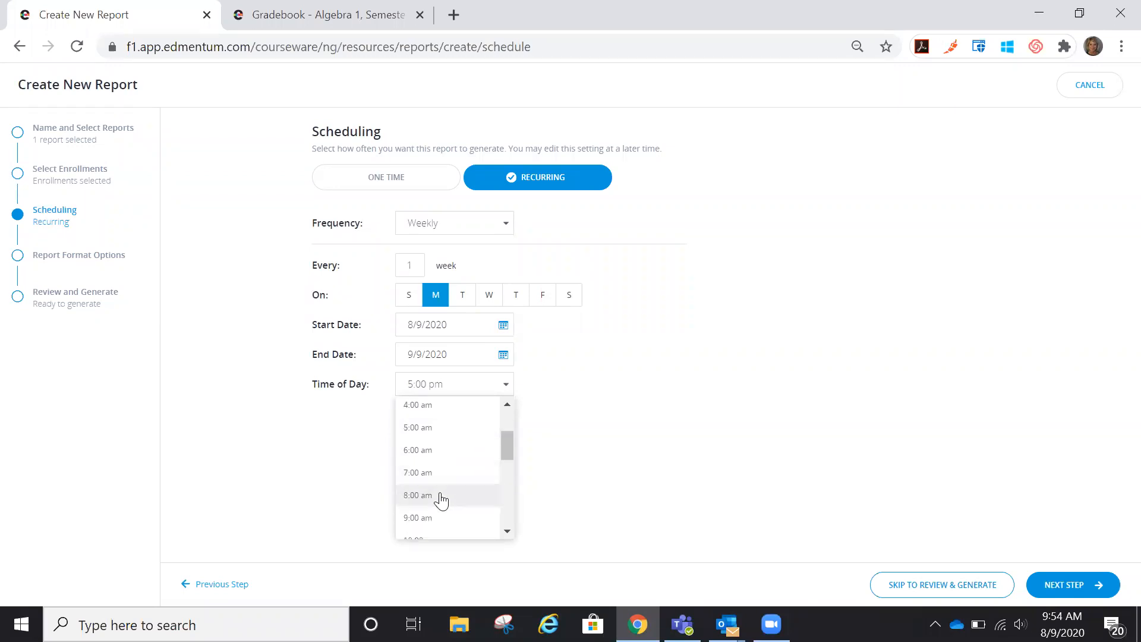
pyautogui.click(443, 497)
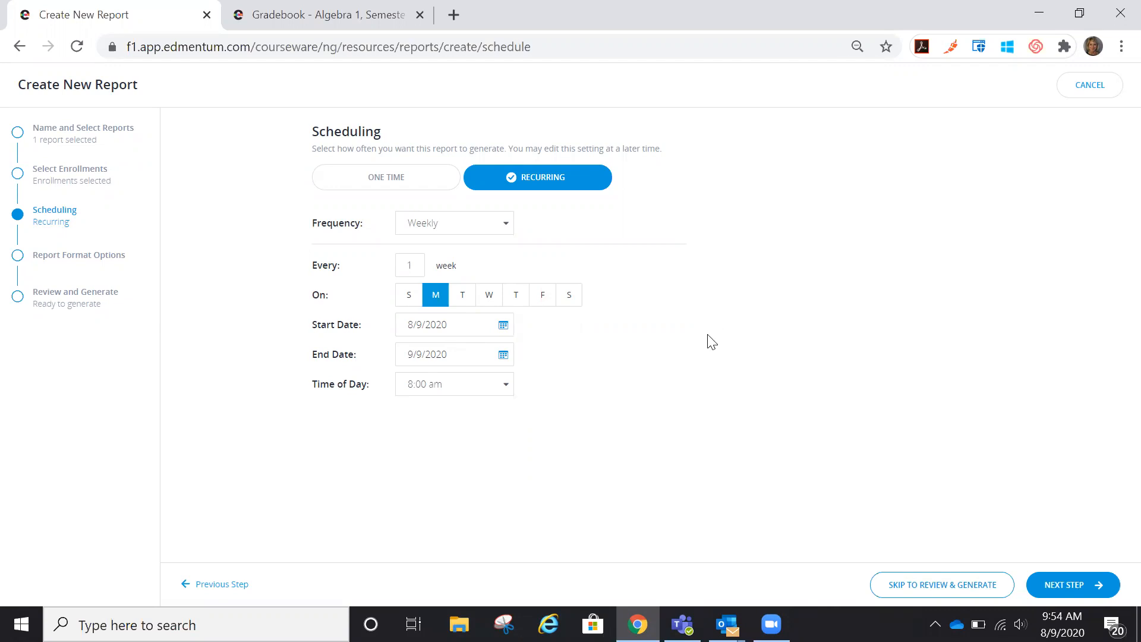
# Keep the grade display on current grade and course grade without a report note, and generate the report.
pyautogui.click(1082, 585)
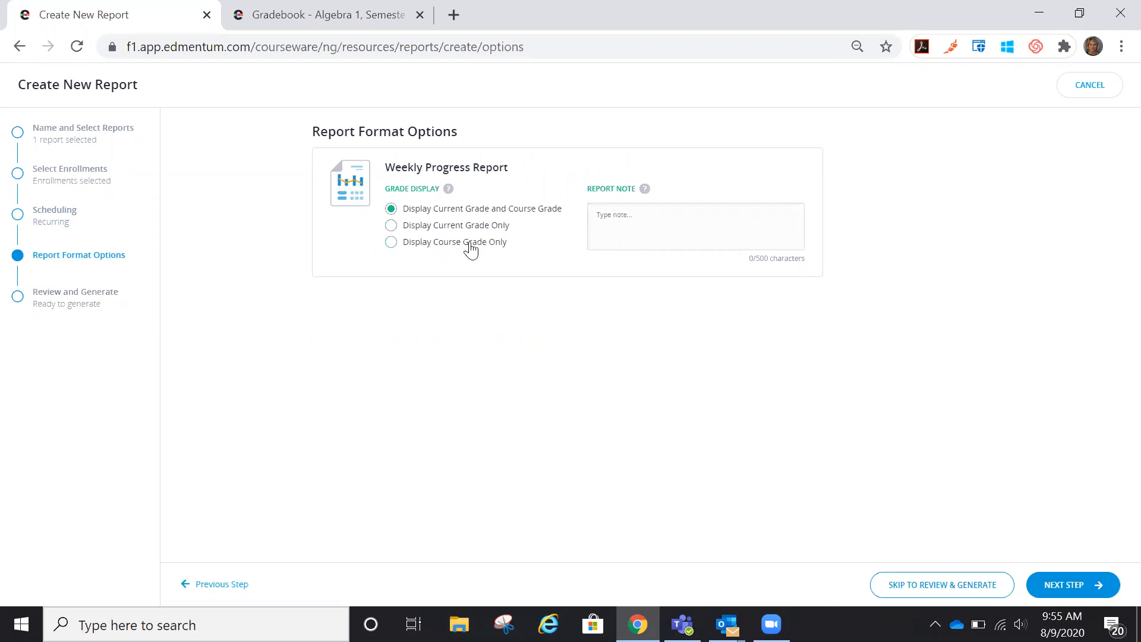
pyautogui.click(1061, 587)
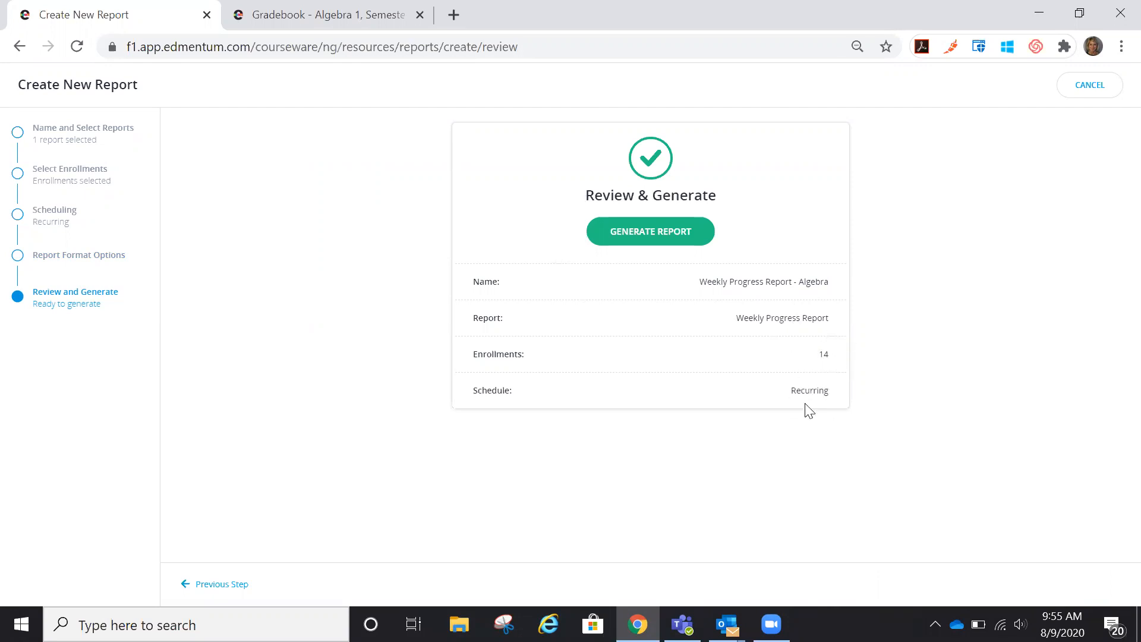
pyautogui.click(653, 232)
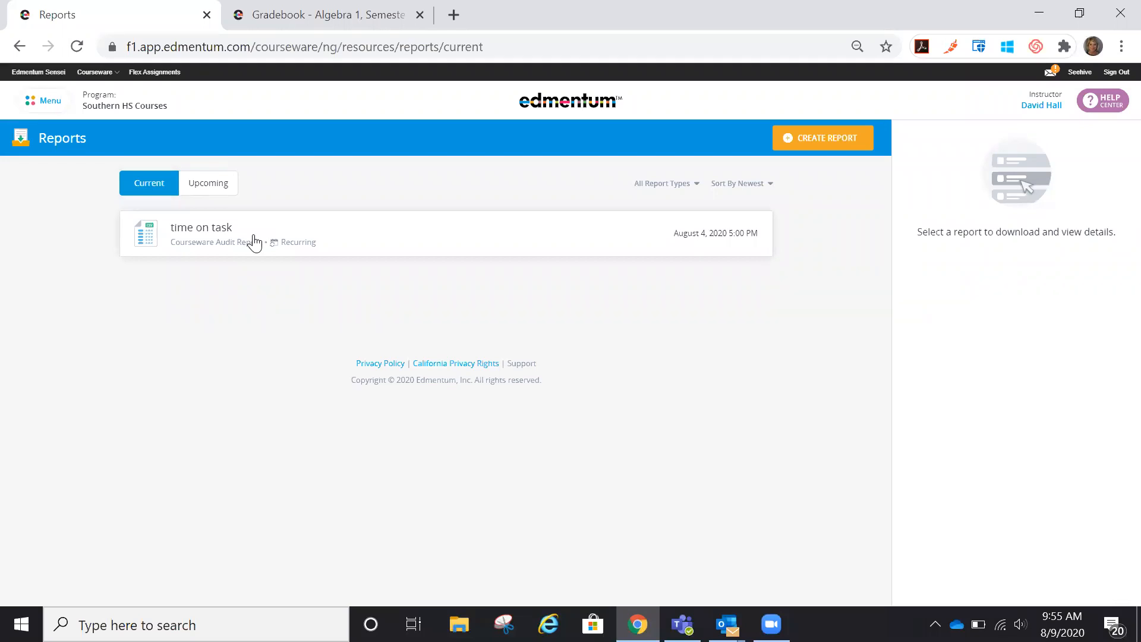
# View the details of the current "time on task" report, and delete the upcoming "Weekly Progress Report - Algebra".
pyautogui.click(254, 242)
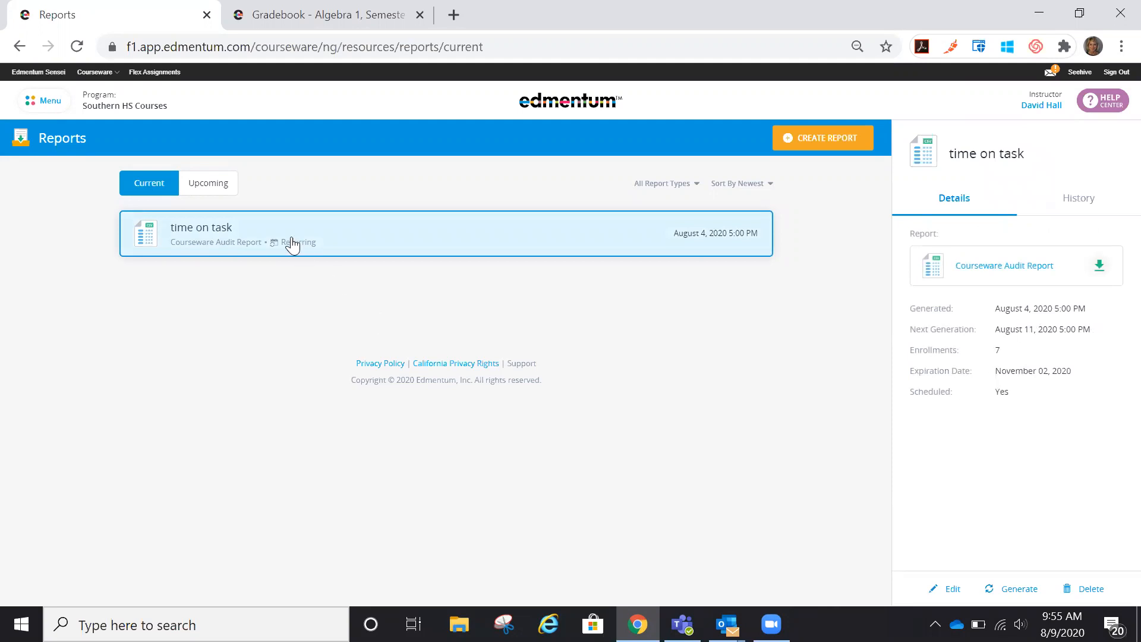
pyautogui.click(215, 187)
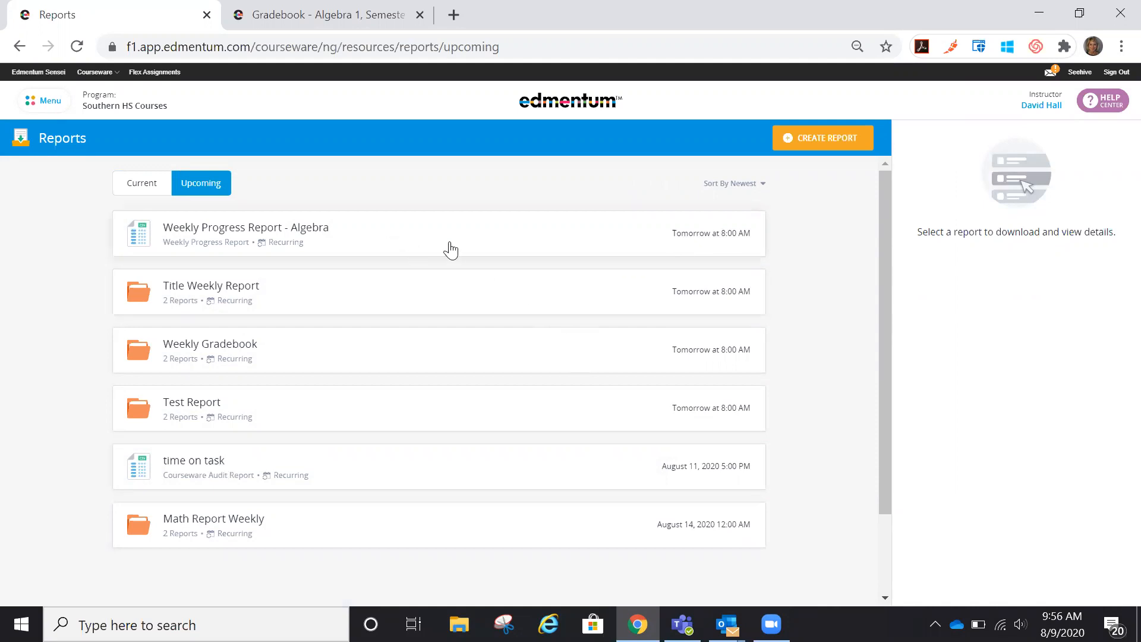
pyautogui.click(415, 251)
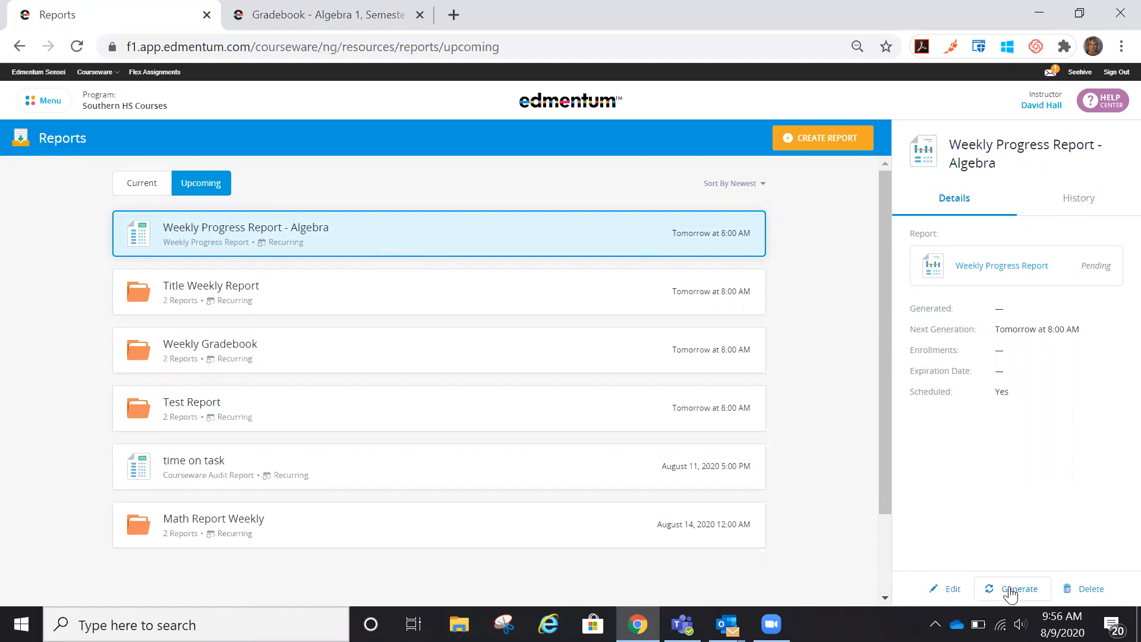
pyautogui.click(1088, 589)
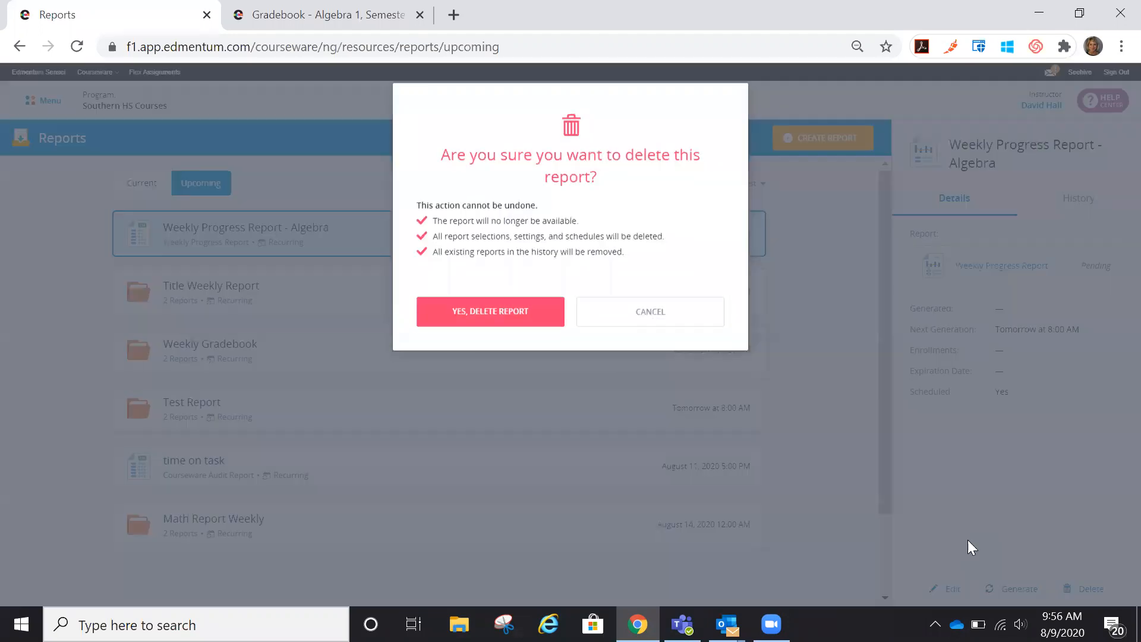
pyautogui.click(524, 316)
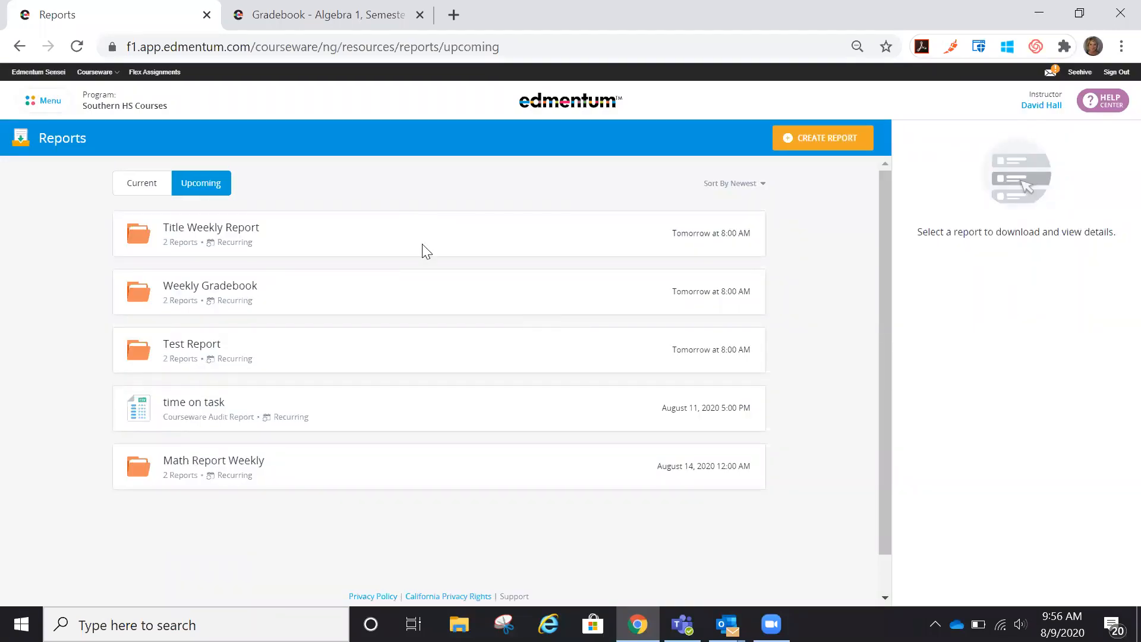
# Reopen the current Reports page and return to the Southern HS Courses course sections dashboard.
pyautogui.click(49, 104)
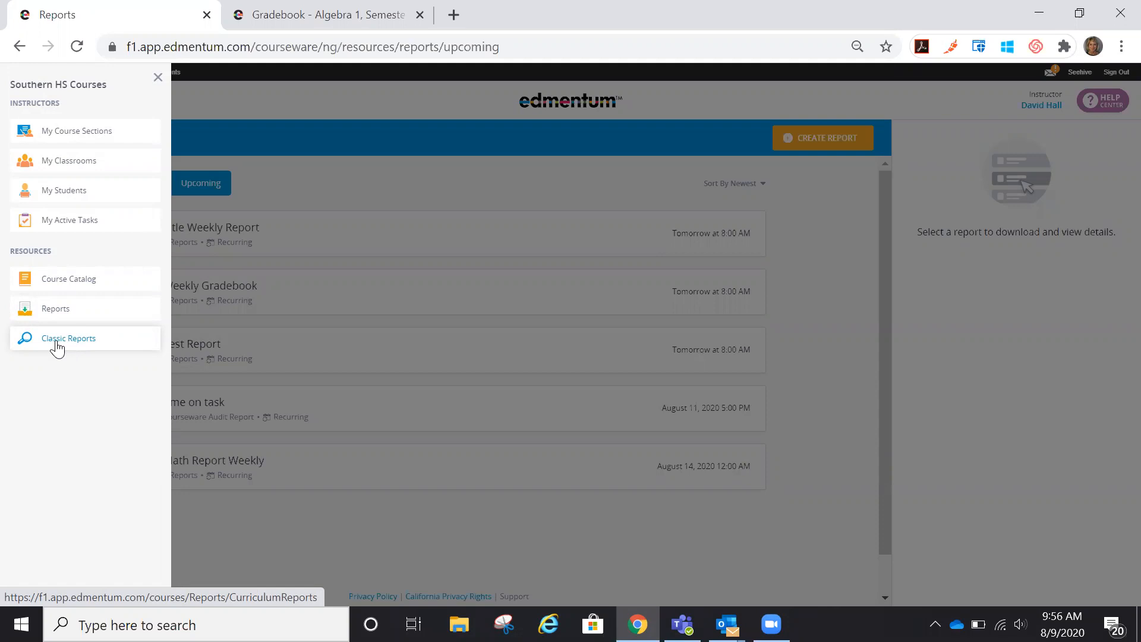
pyautogui.click(55, 309)
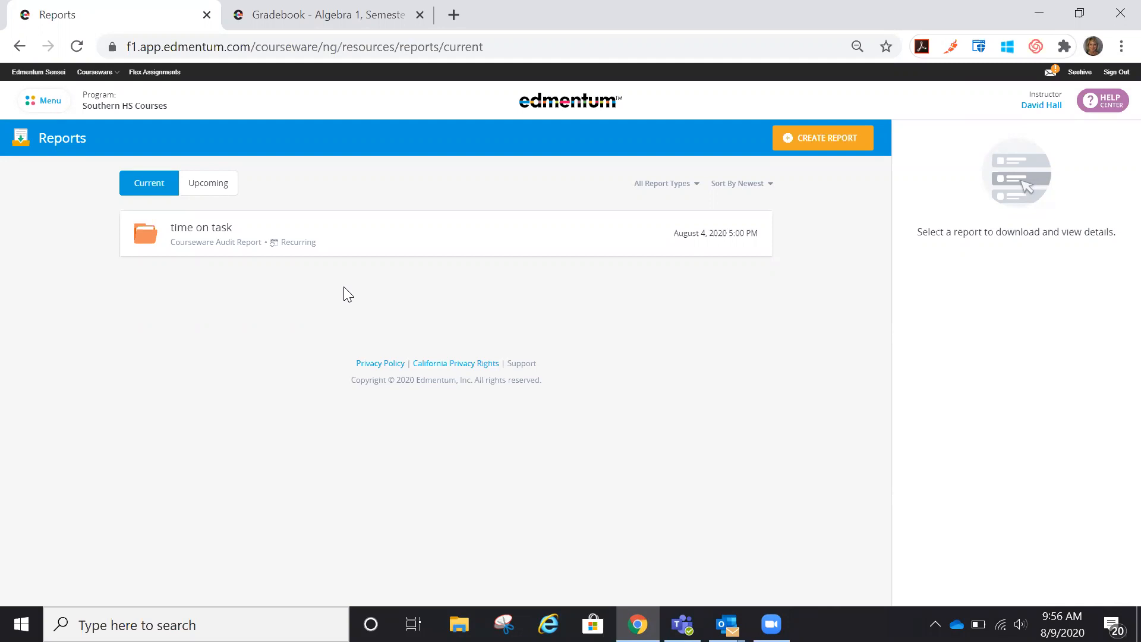
pyautogui.click(97, 76)
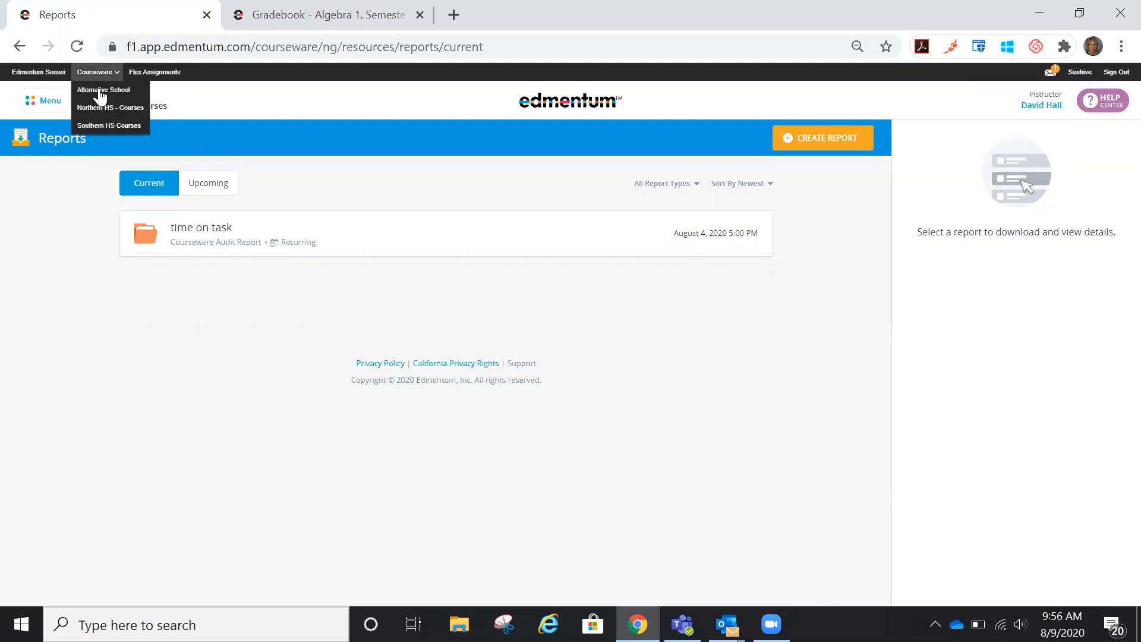
pyautogui.click(102, 127)
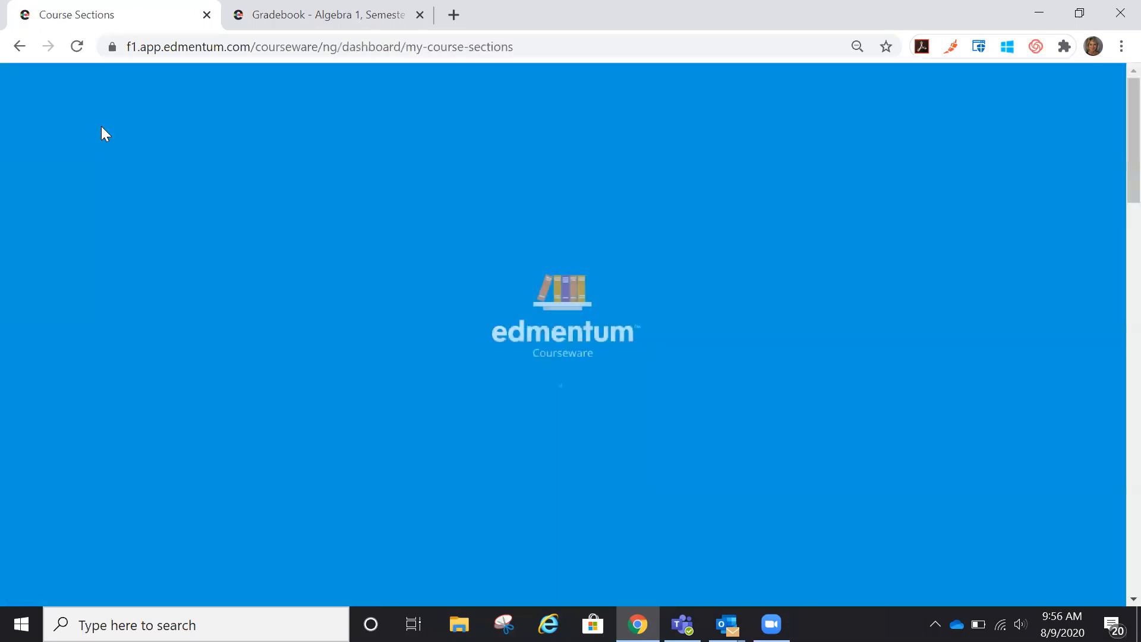
# Open the Algebra 1, Semester A v7.0 gradebook and view the report options for the section and for the first student.
pyautogui.scroll(-3, 651, 274)
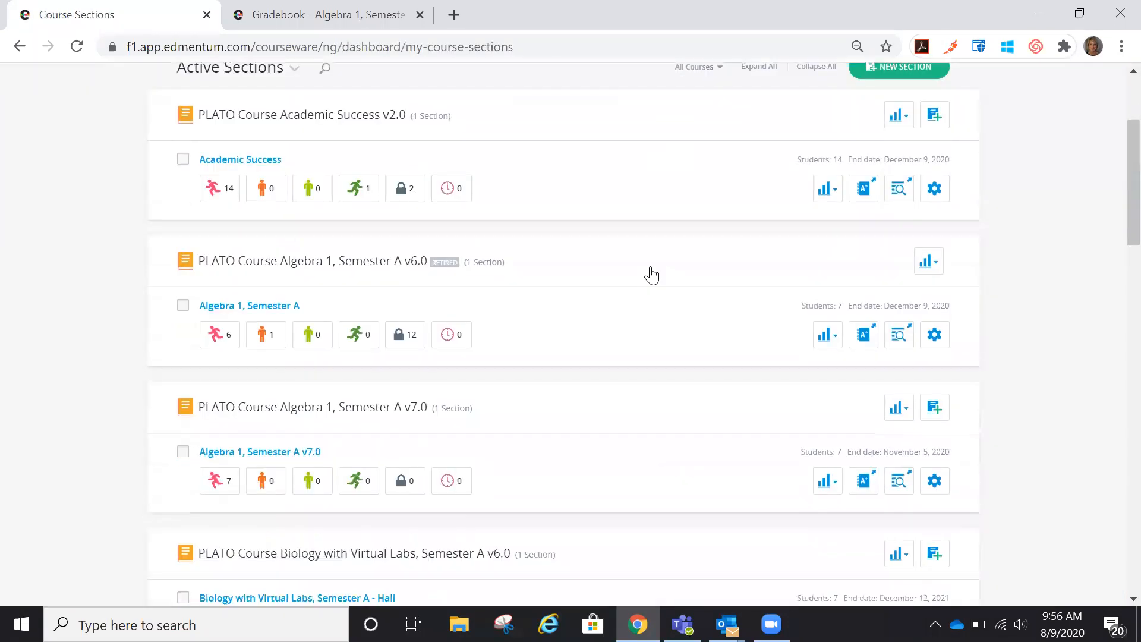
pyautogui.scroll(-2, 652, 274)
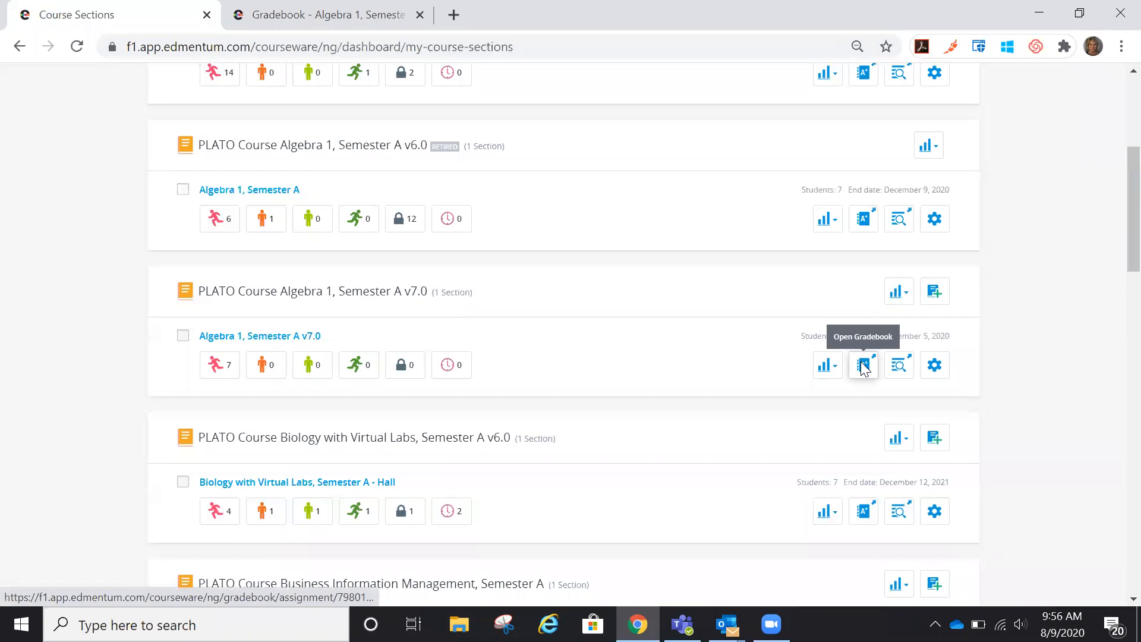
pyautogui.click(863, 365)
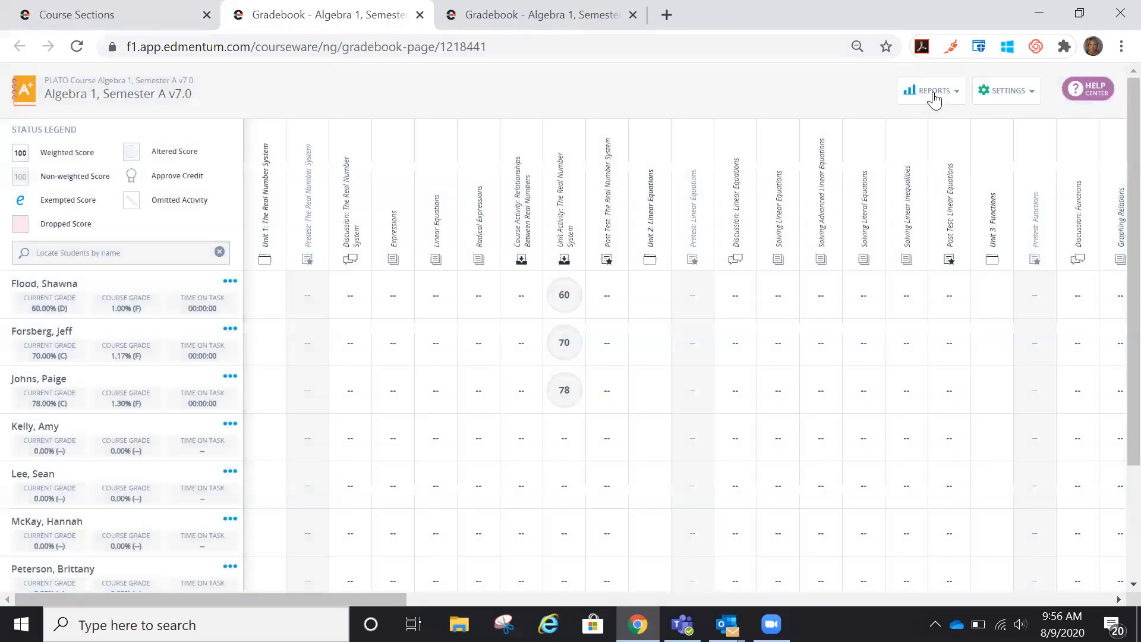
pyautogui.click(933, 92)
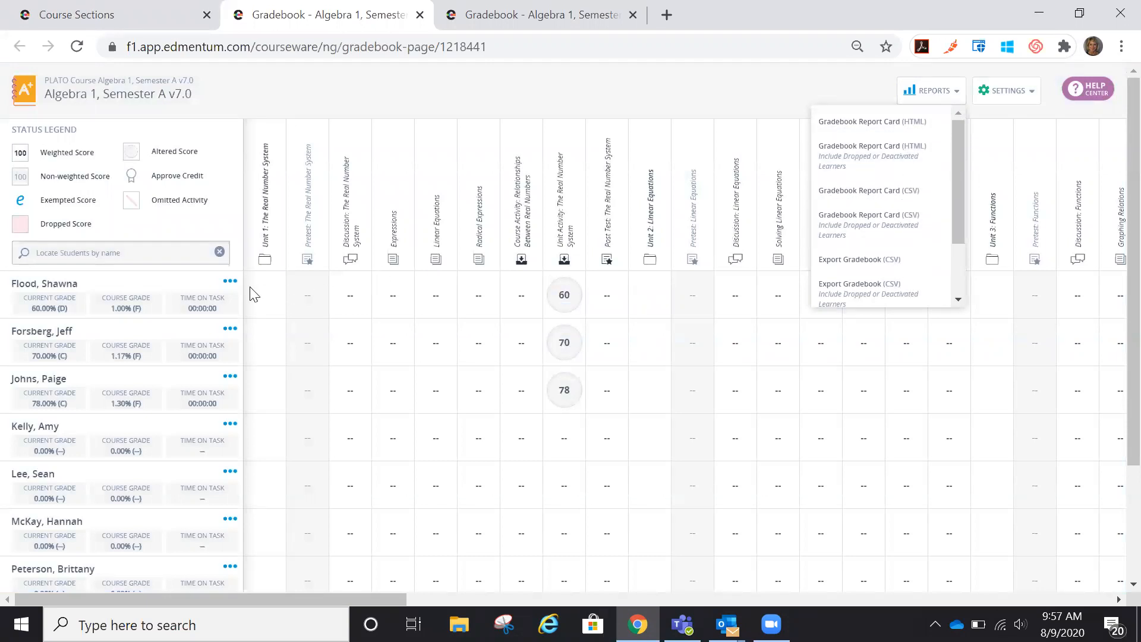
pyautogui.click(231, 283)
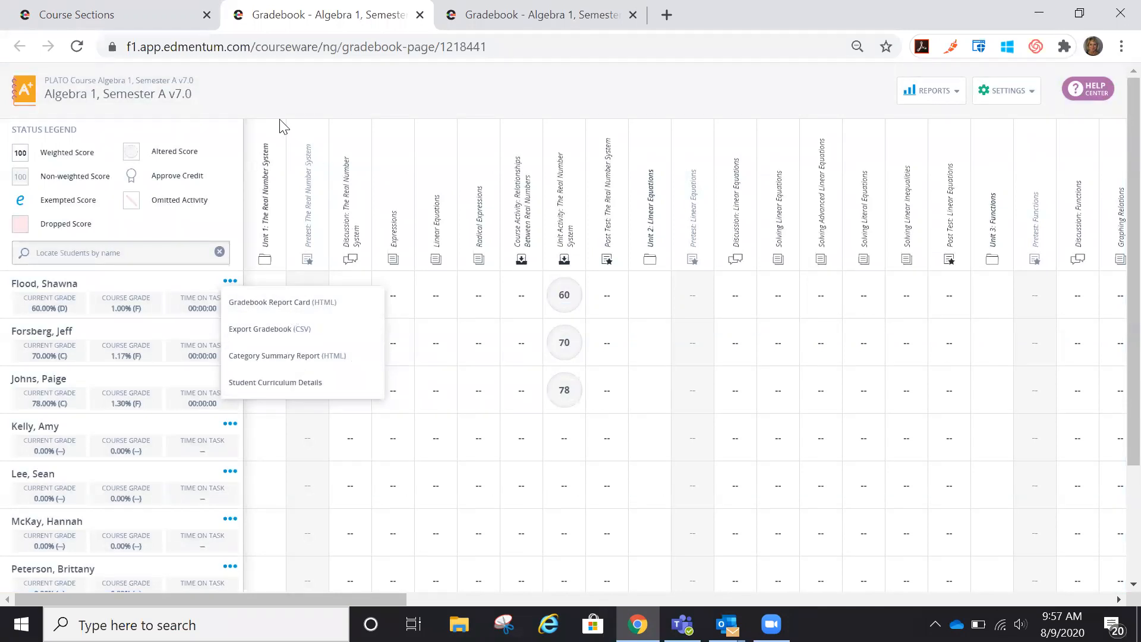
# Return to the course sections and view the quick reports for the Algebra 1, Semester A v7.0 course and its section.
pyautogui.click(130, 24)
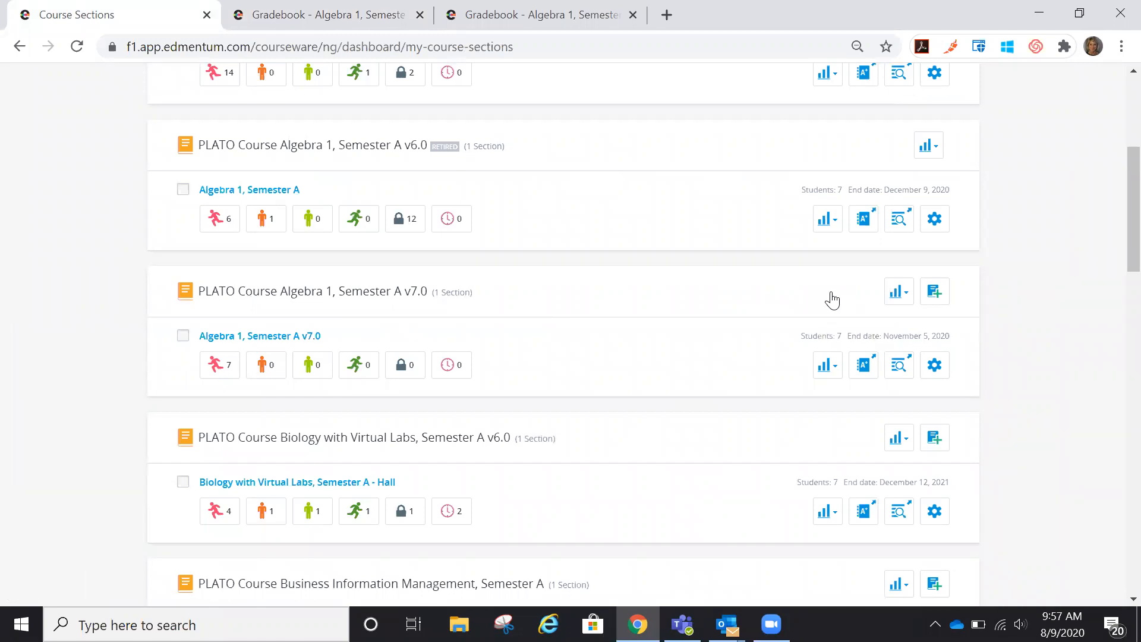
pyautogui.click(831, 298)
pyautogui.click(891, 297)
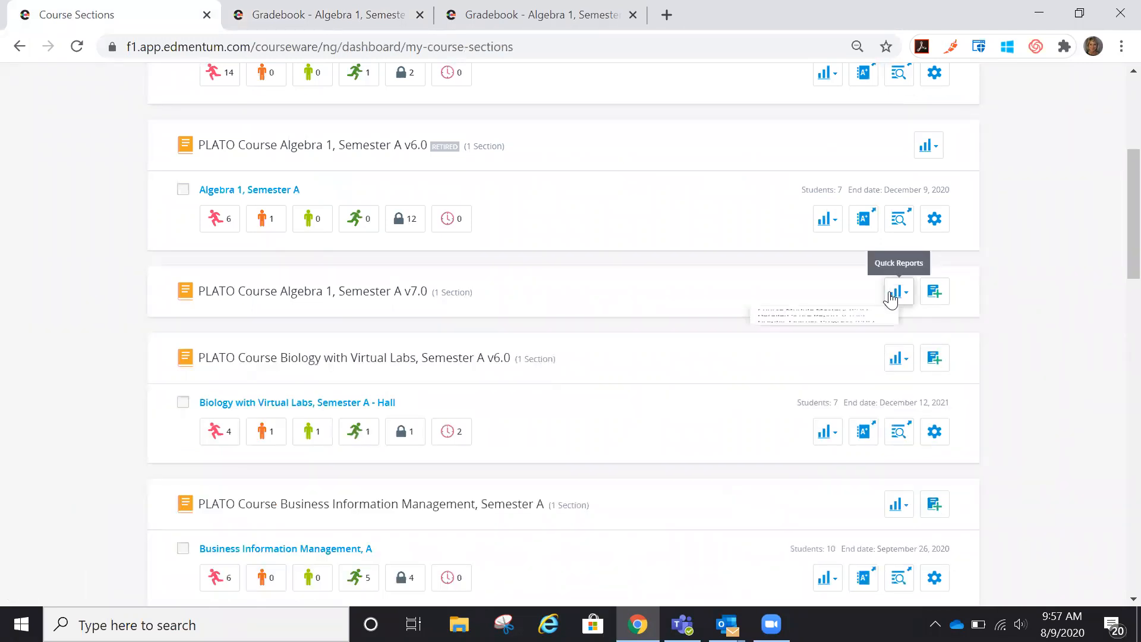
pyautogui.click(447, 295)
pyautogui.click(825, 370)
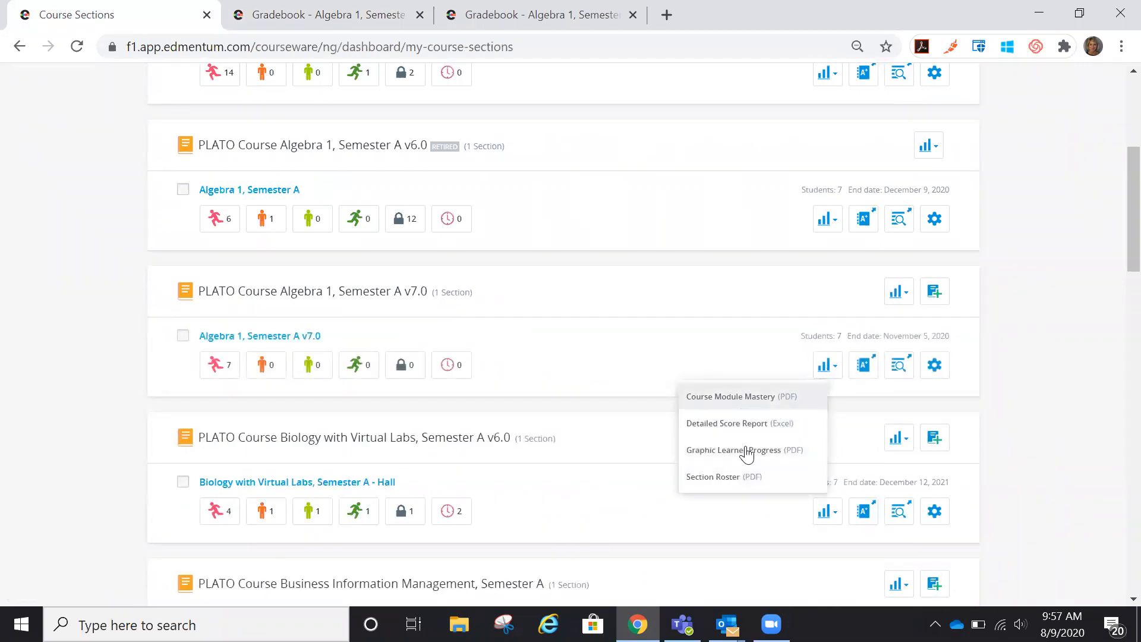
pyautogui.click(1009, 338)
pyautogui.scroll(3, 1008, 338)
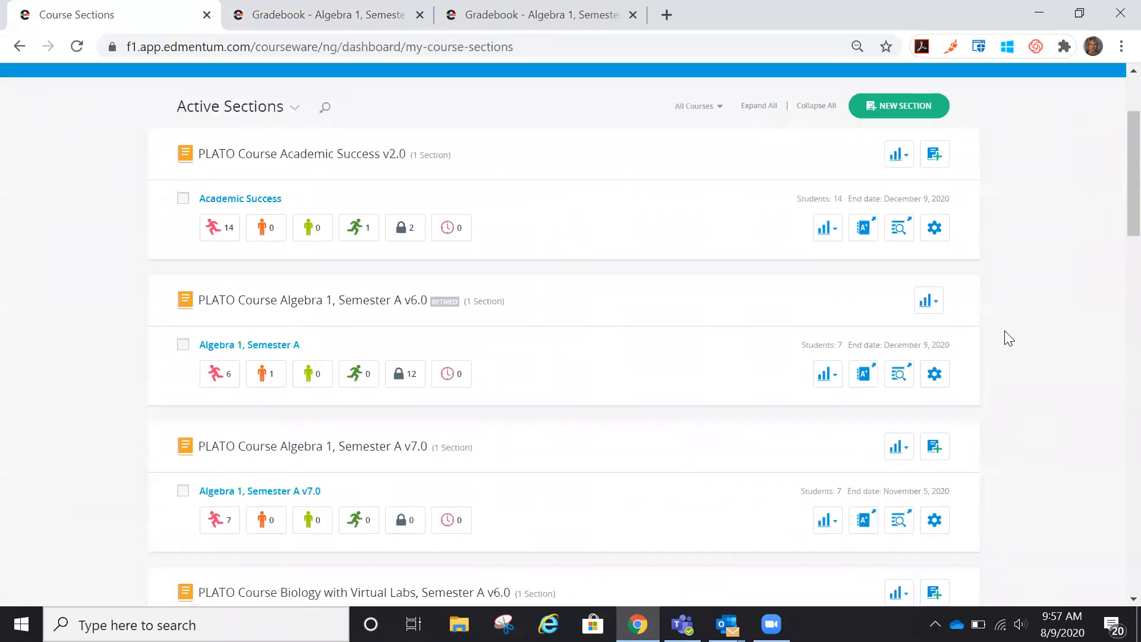
pyautogui.scroll(2, 1008, 338)
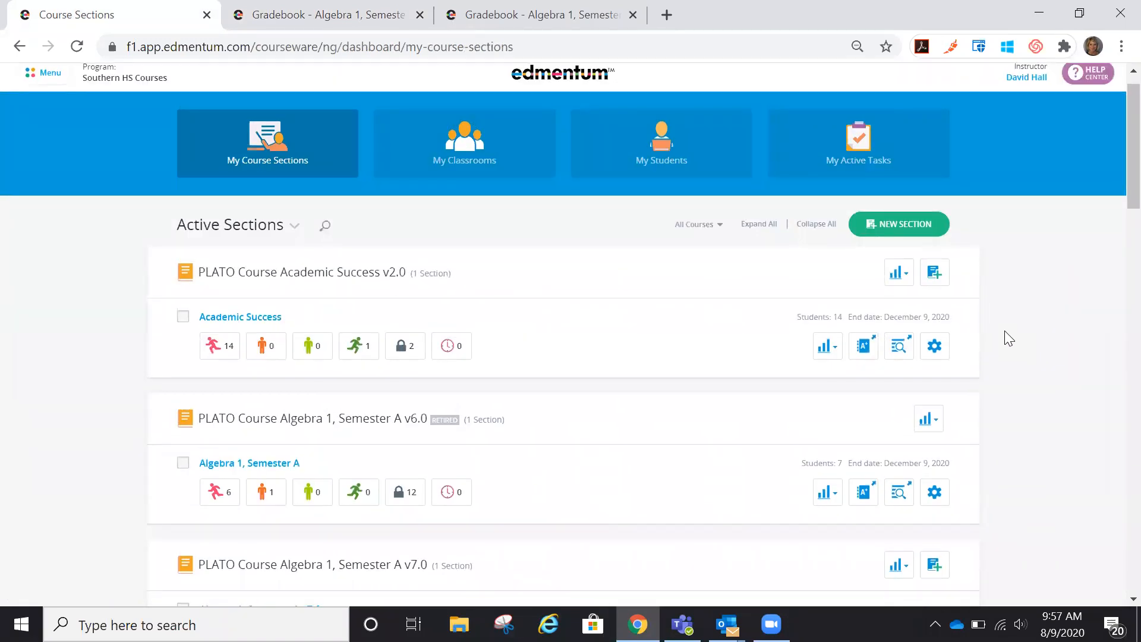